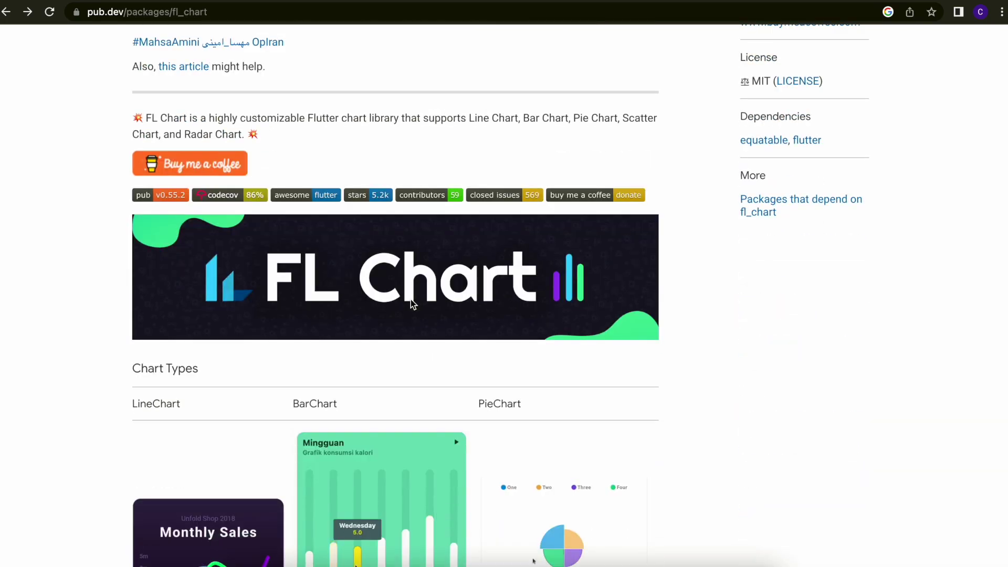
scroll(410, 303, up, 5)
scroll(411, 303, up, 2)
scroll(411, 303, up, 1)
scroll(410, 303, up, 1)
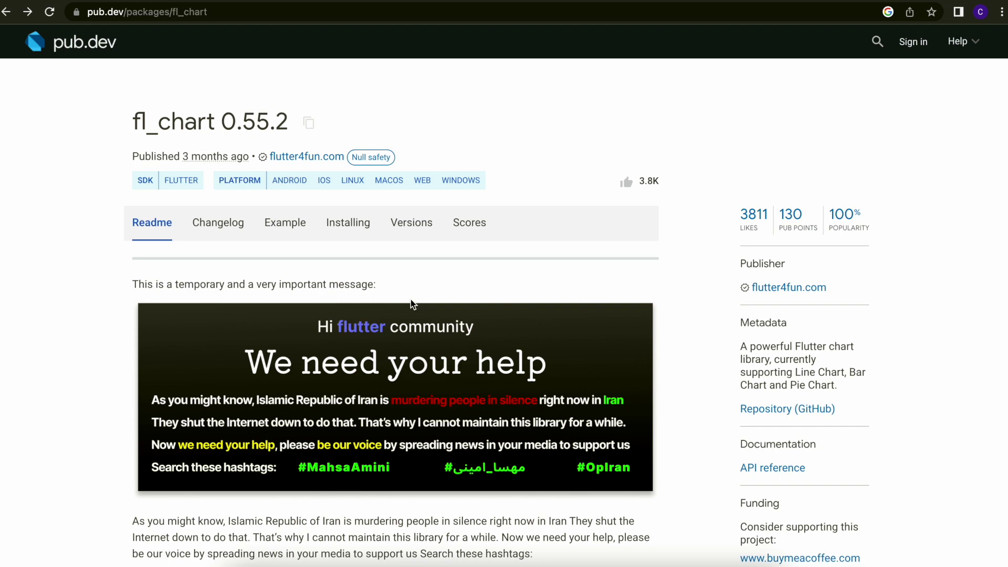
scroll(226, 157, down, 3)
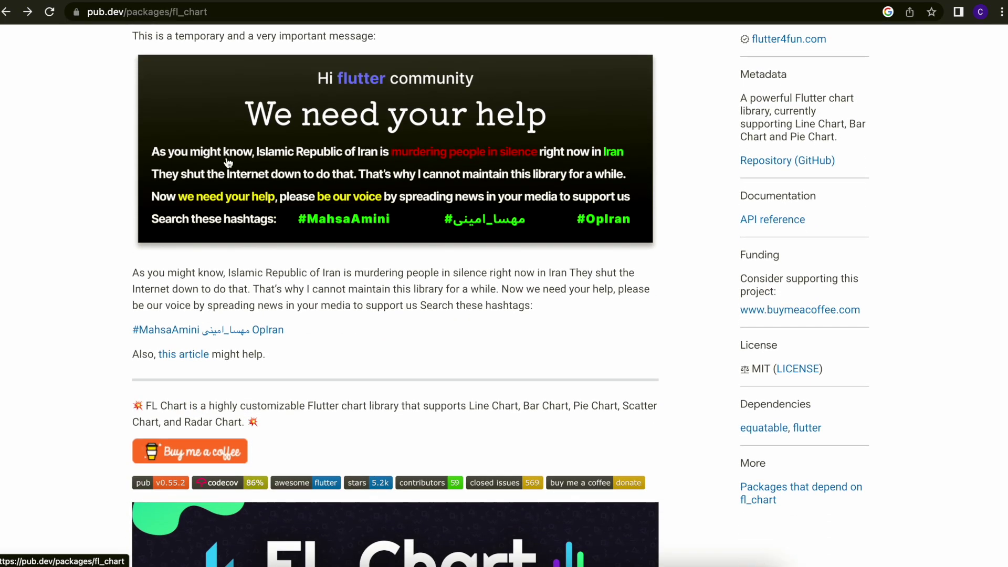
scroll(227, 157, down, 4)
scroll(227, 162, down, 2)
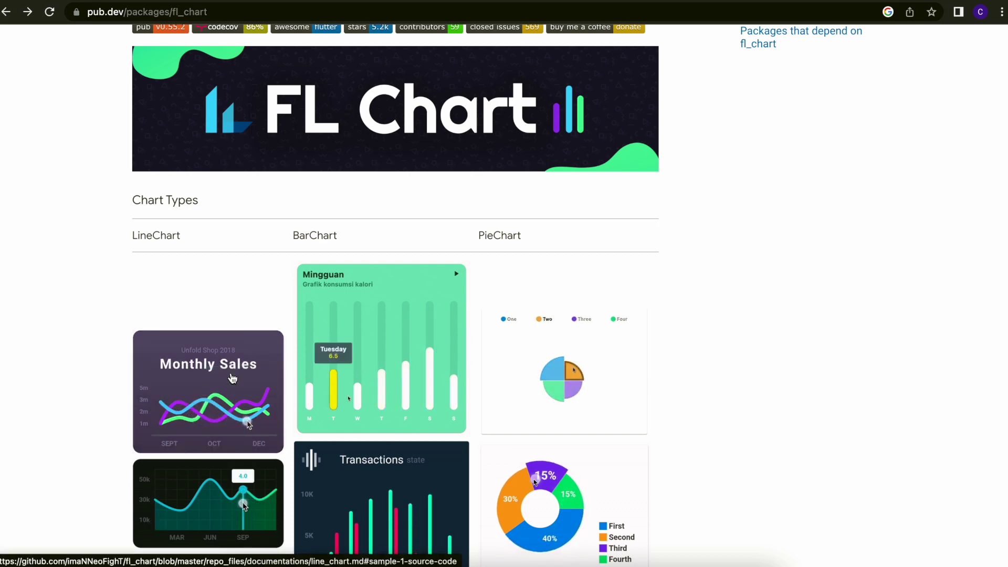
scroll(233, 379, down, 1)
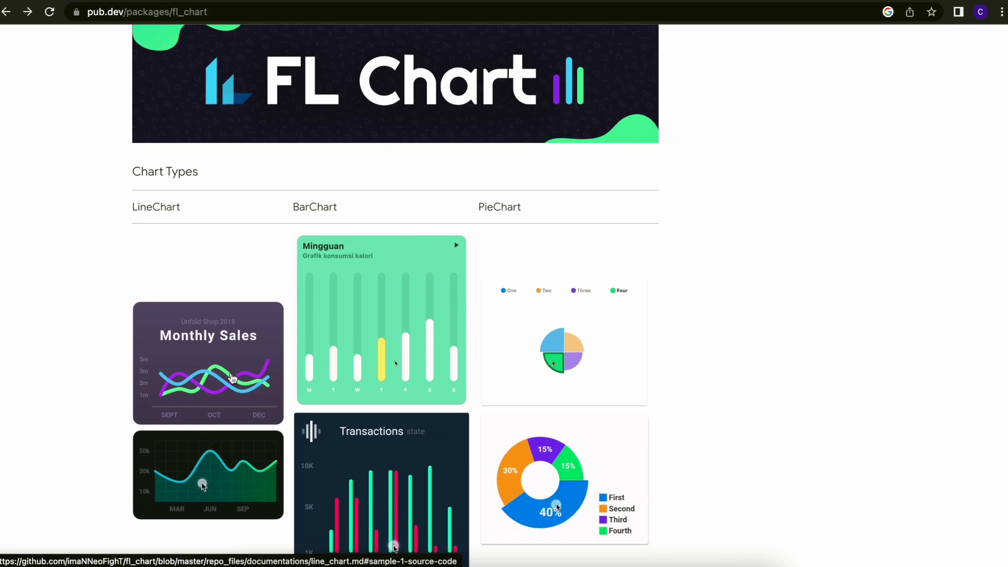
scroll(233, 380, down, 1)
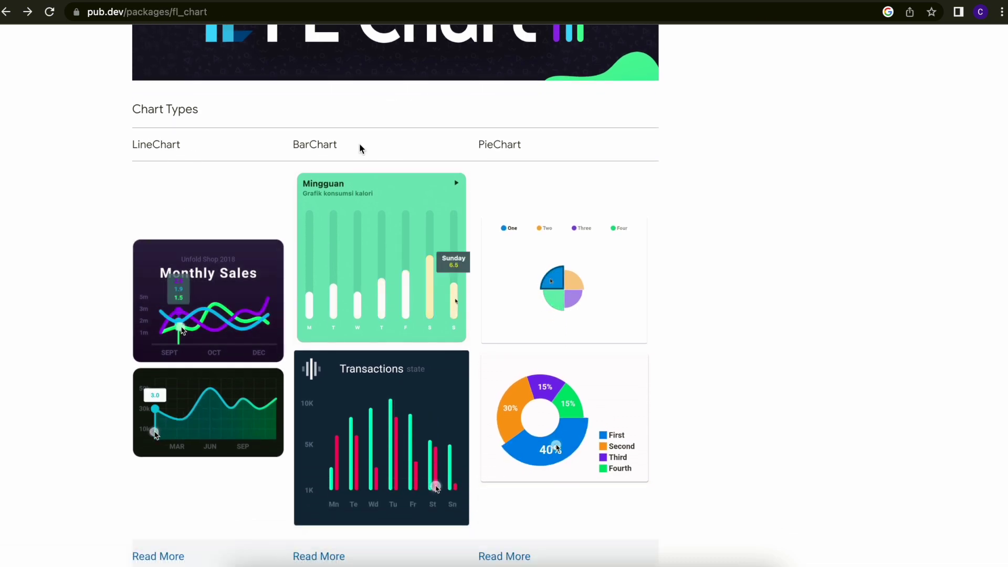
scroll(475, 402, down, 2)
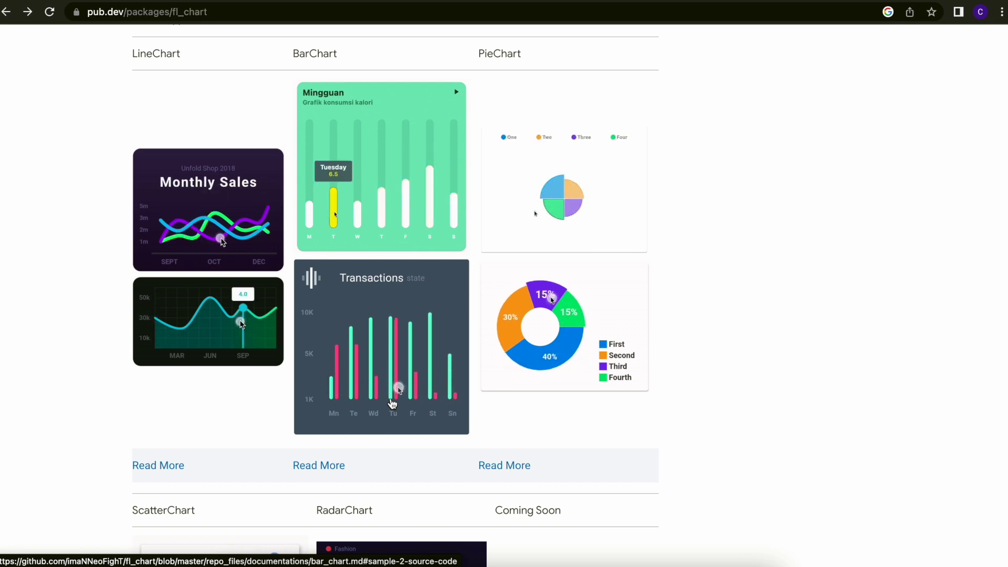
scroll(393, 404, down, 3)
scroll(393, 404, down, 2)
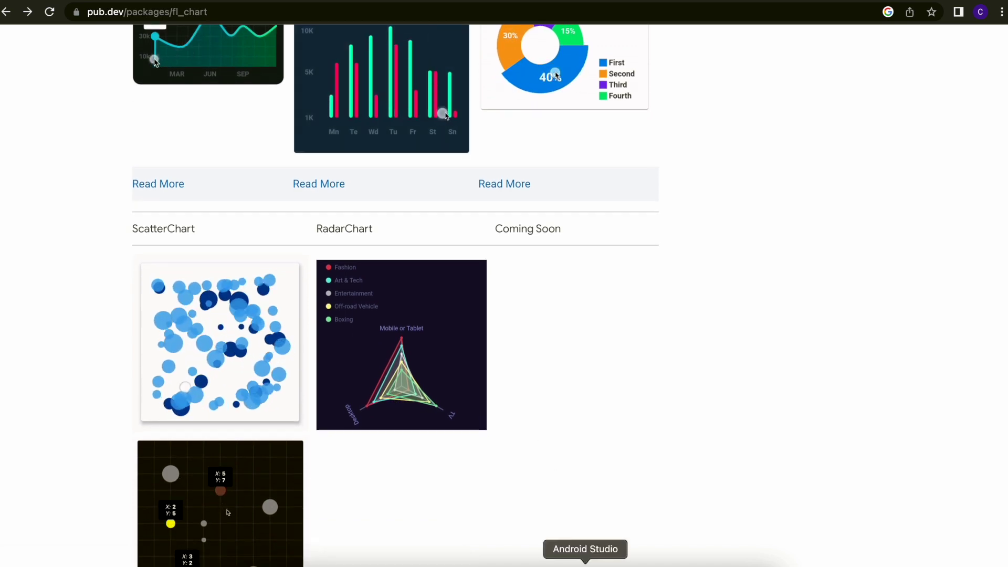
Step: Show the Pixel XL emulator running the red Mon–Sun bar chart beside the chart code
click(585, 562)
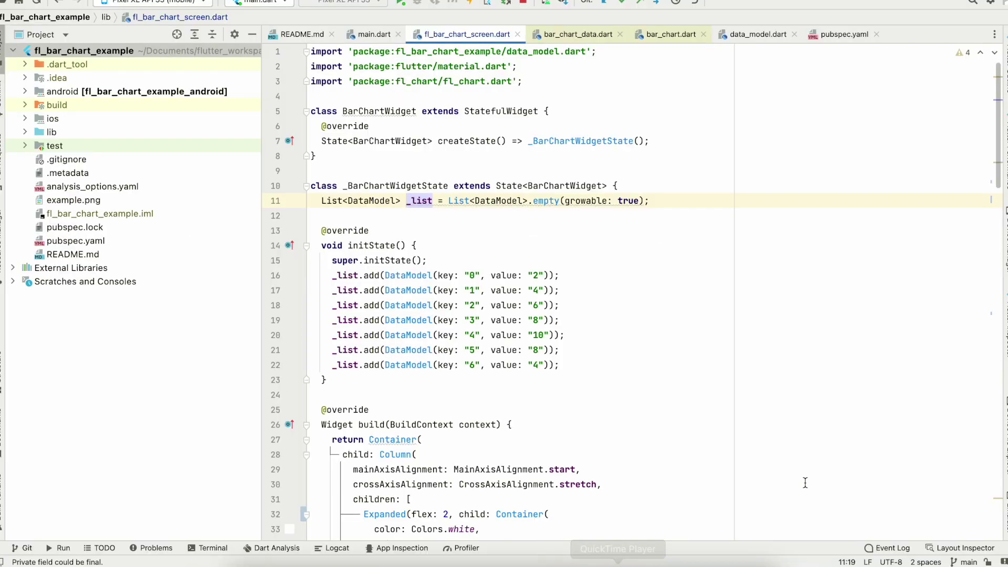
click(1004, 514)
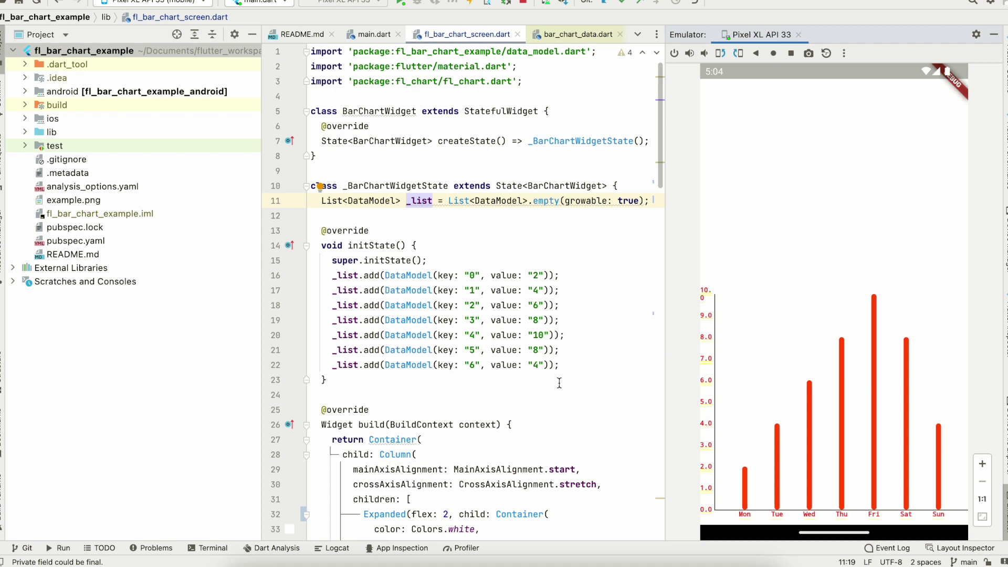
Step: Check the fl_chart: ^0.55.2 line in pubspec.yaml, then highlight line 11's list initialiser in fl_bar_chart_screen.dart
click(1005, 512)
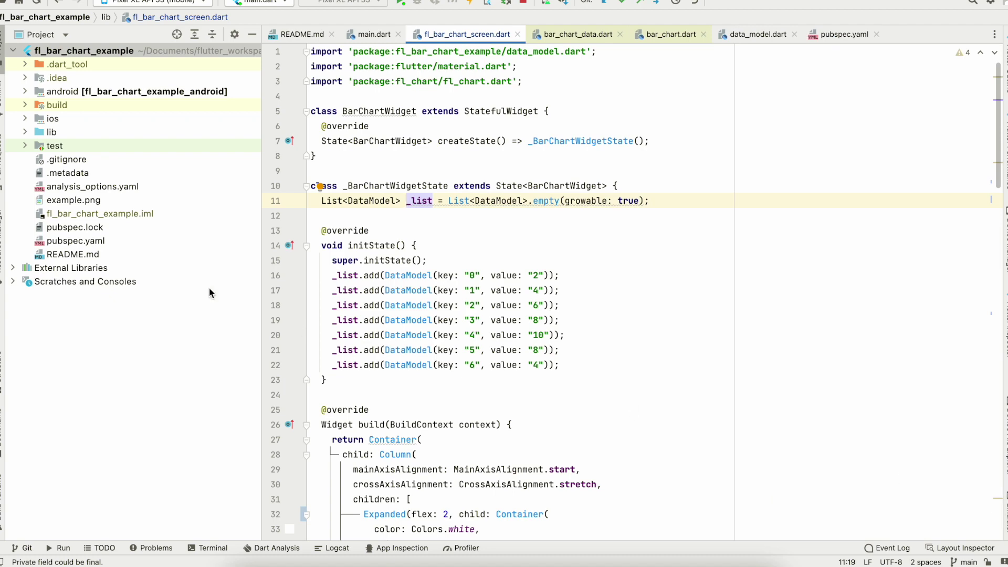
double_click(76, 240)
scroll(382, 323, down, 5)
scroll(381, 323, down, 3)
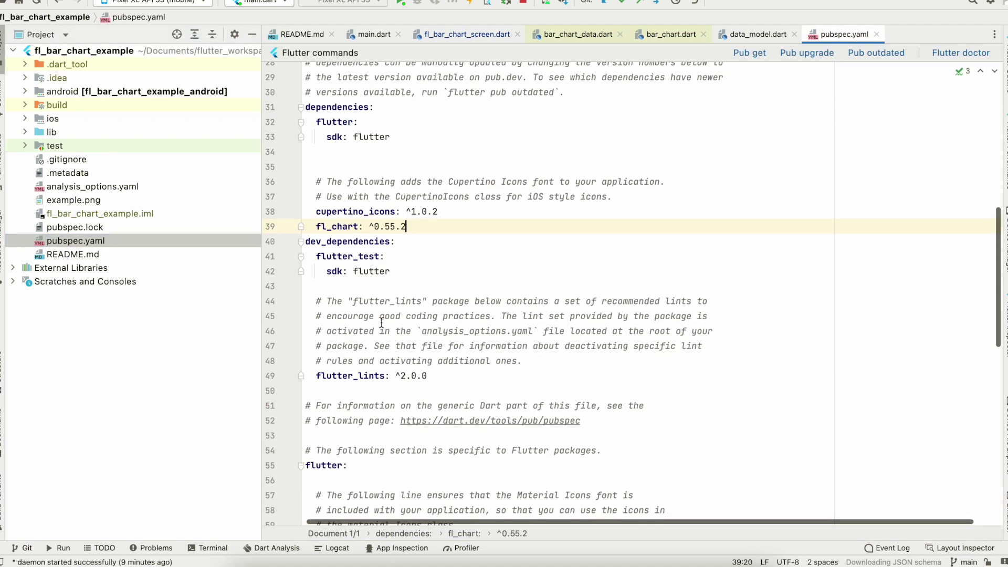
double_click(348, 227)
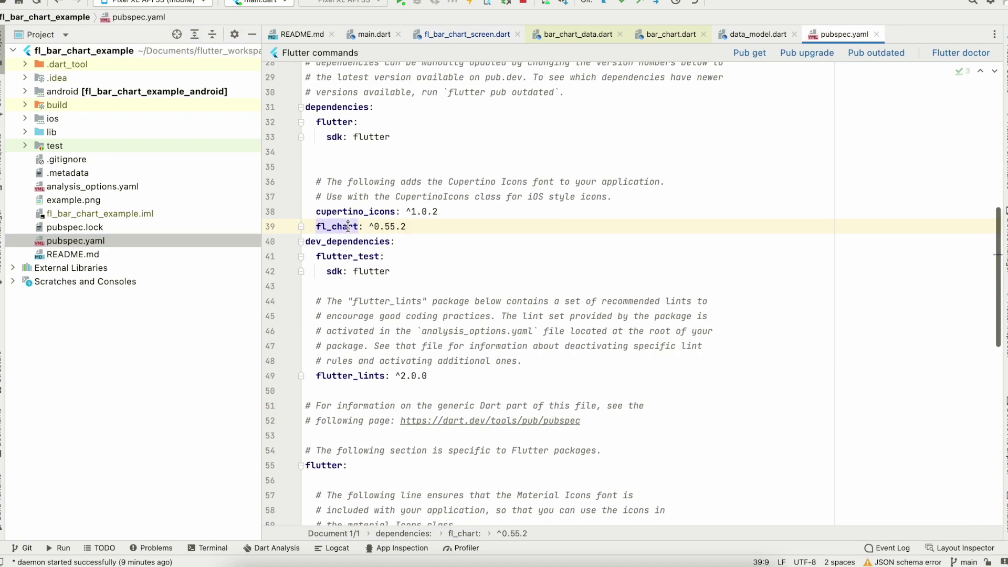
click(409, 226)
mouse_move(749, 53)
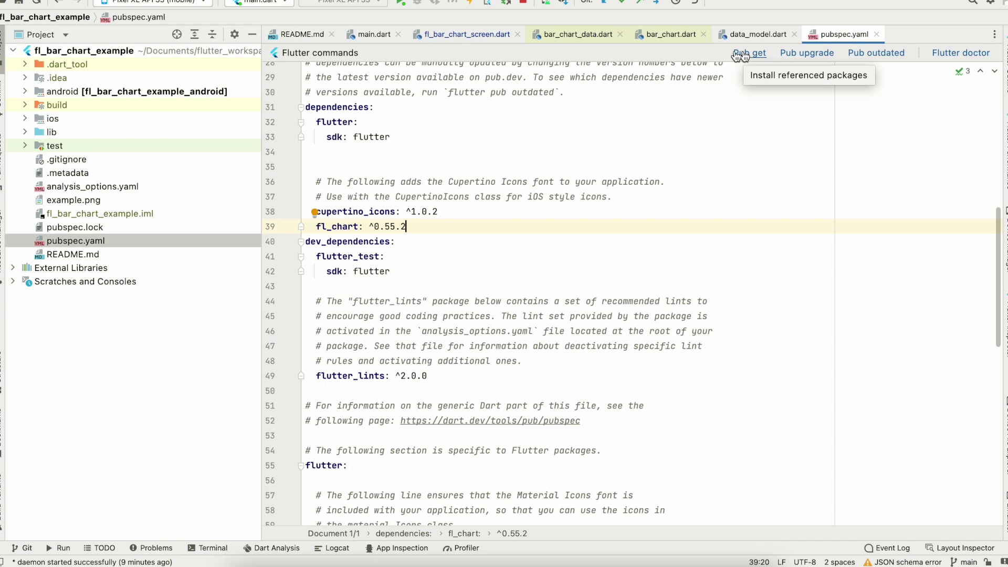
click(466, 35)
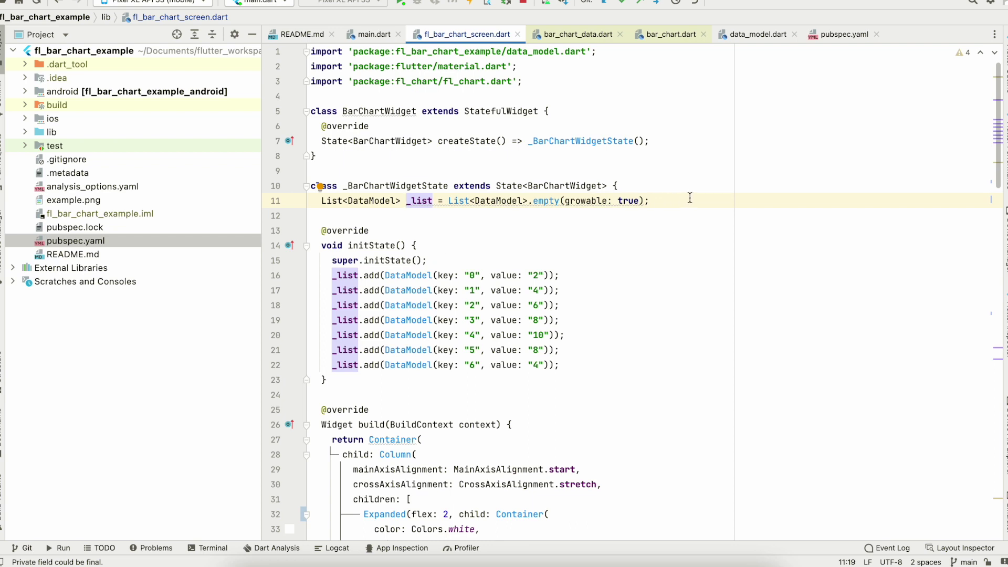
drag(687, 201, 323, 201)
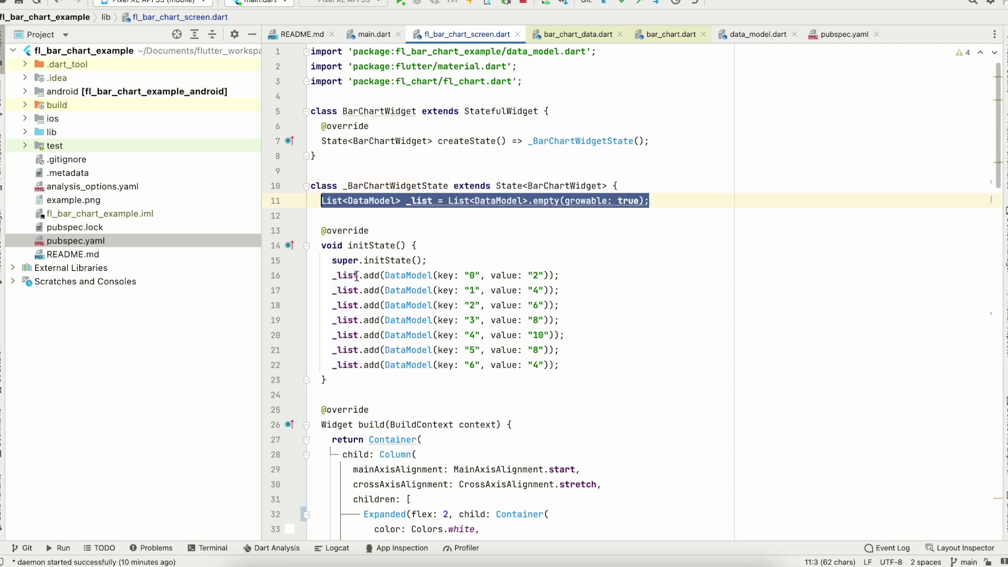
scroll(323, 201, down, 3)
Step: Highlight the seven DataModel key–value entries added to _list
click(501, 269)
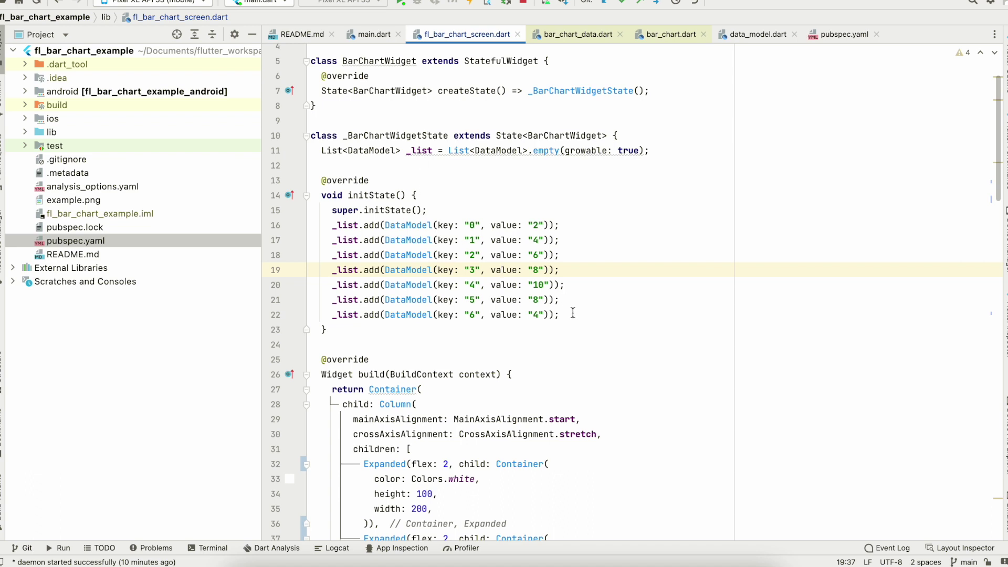
mouse_move(574, 315)
mouse_down()
mouse_move(378, 226)
mouse_move(329, 225)
mouse_up()
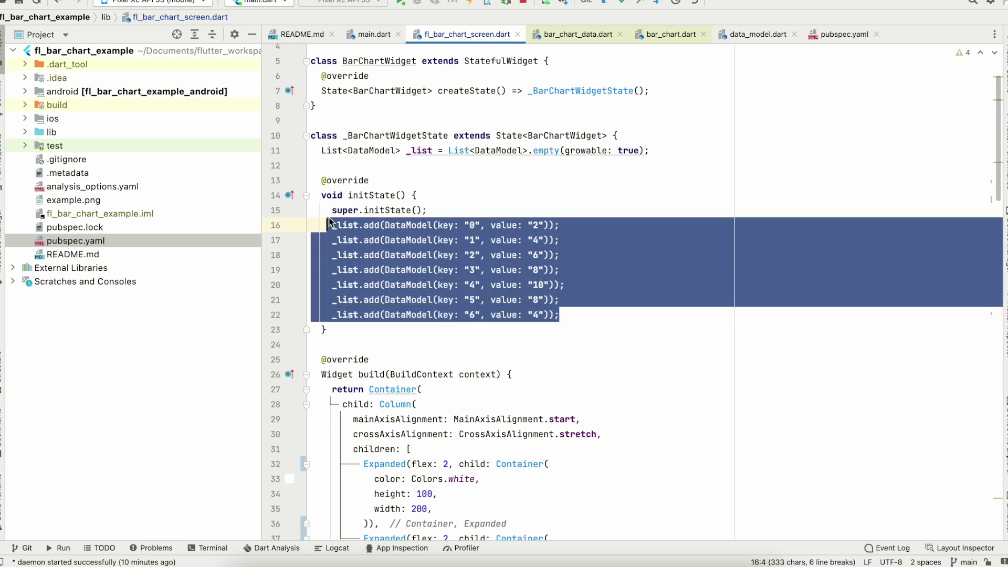
click(448, 229)
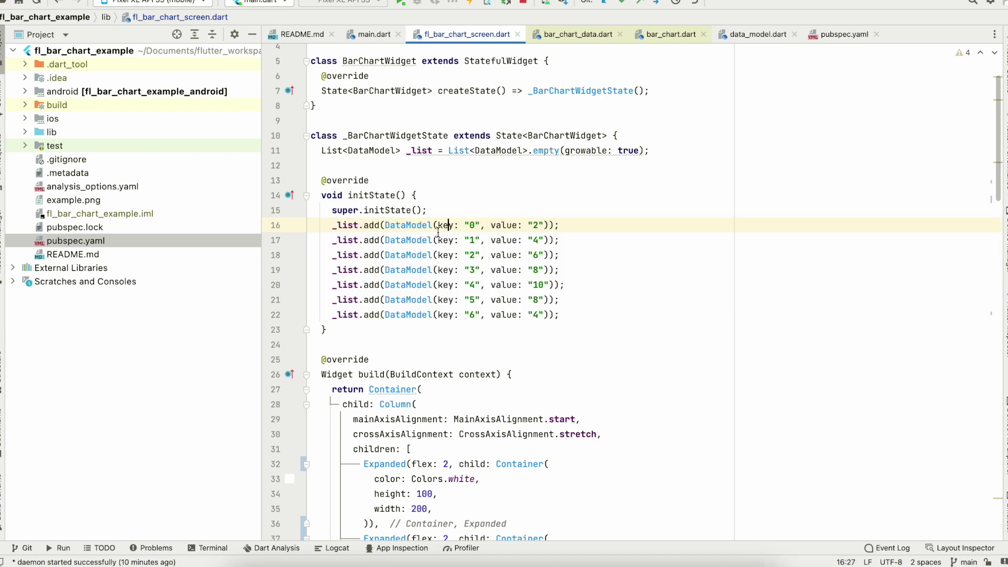
mouse_move(407, 225)
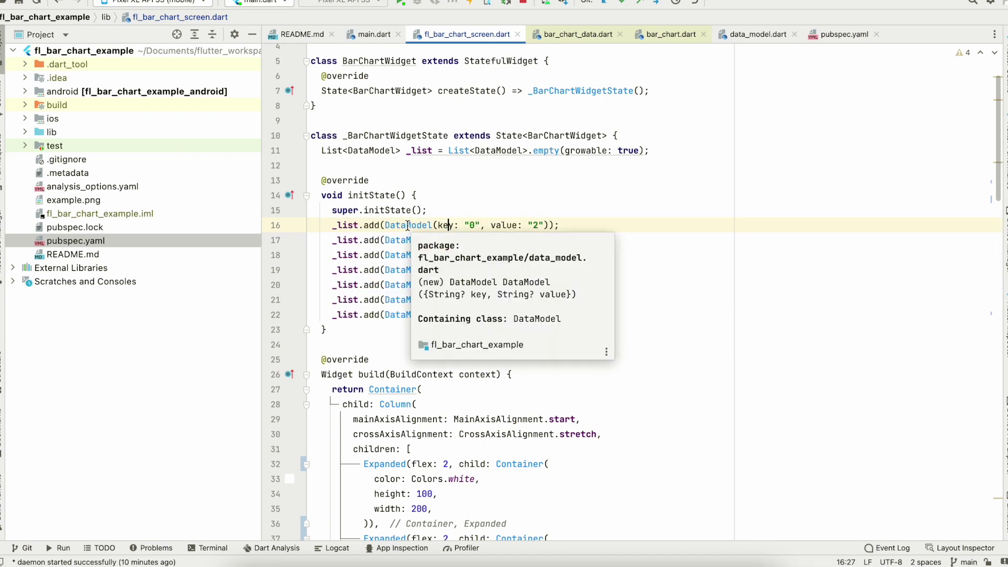
Step: View the DataModel class in data_model.dart, then reopen fl_bar_chart_screen.dart from the lib folder
super+click(408, 225)
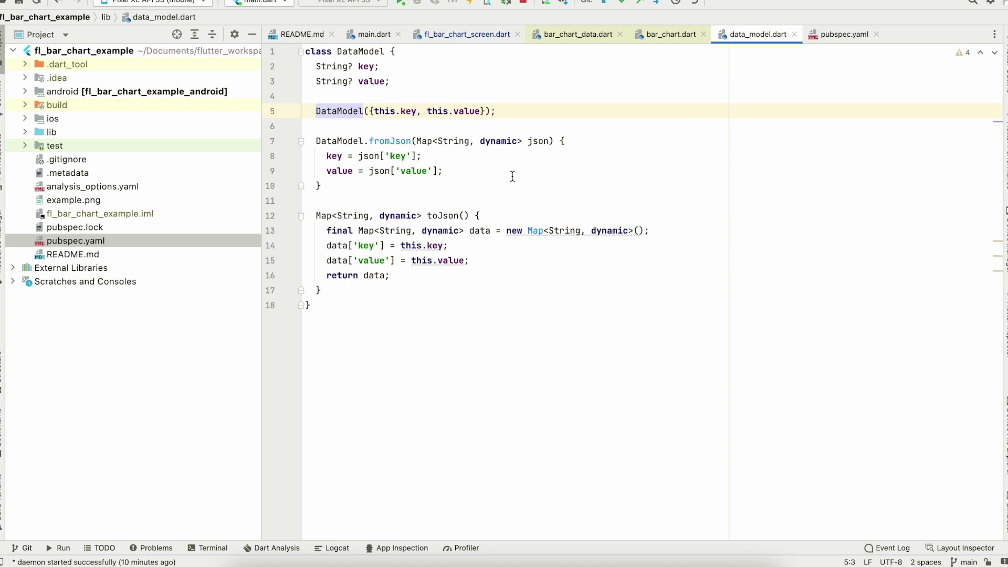
click(176, 34)
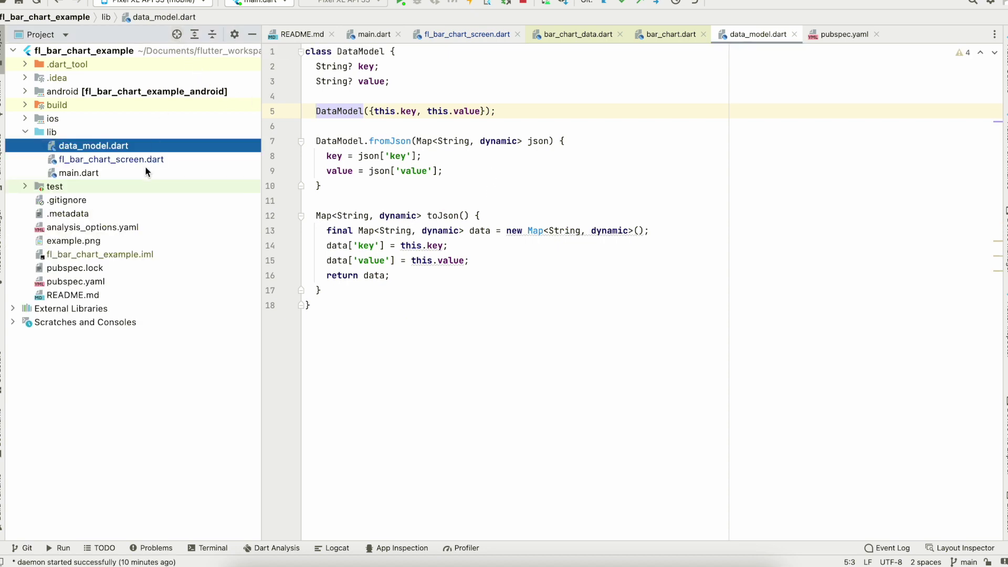
key(Escape)
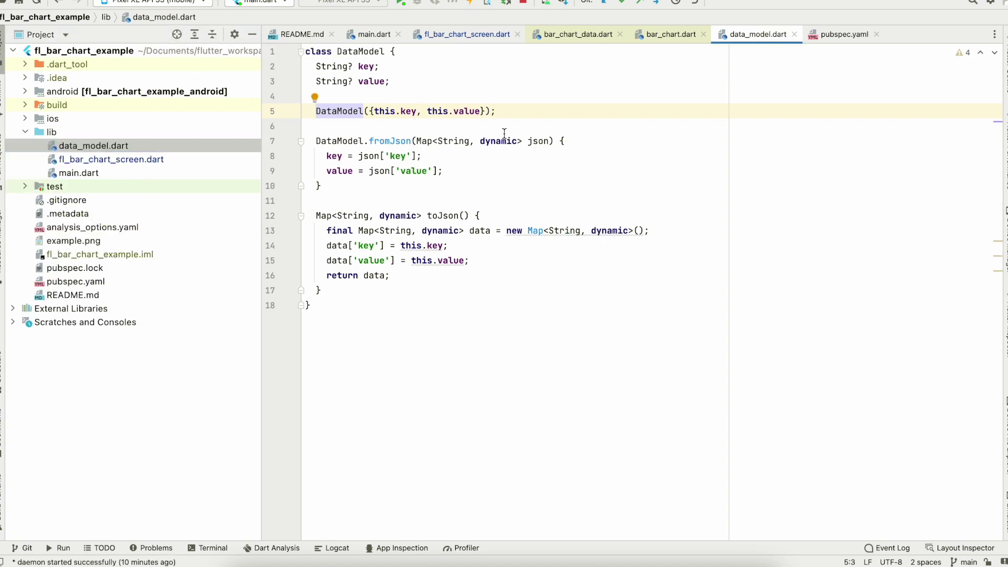
double_click(149, 155)
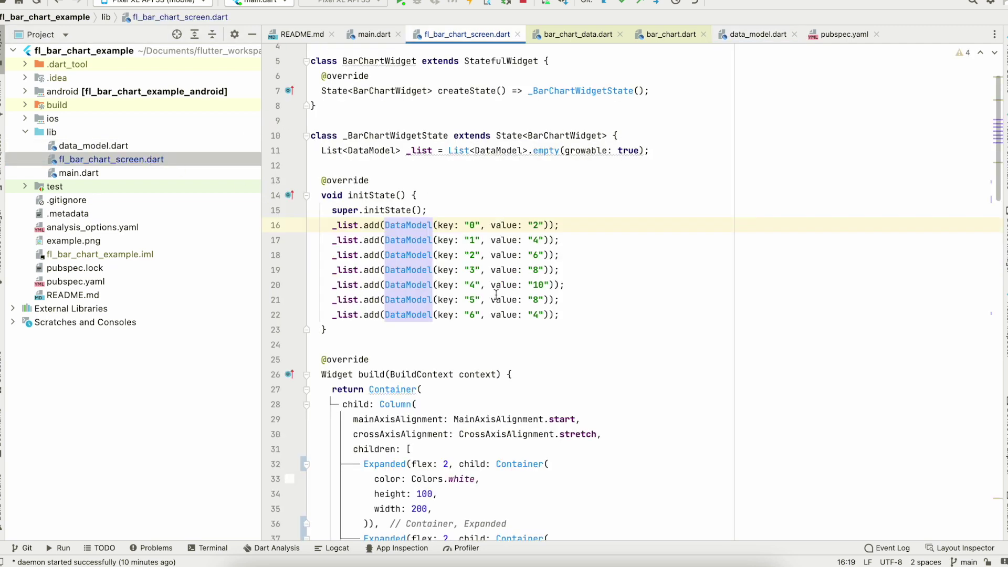
scroll(499, 330, down, 3)
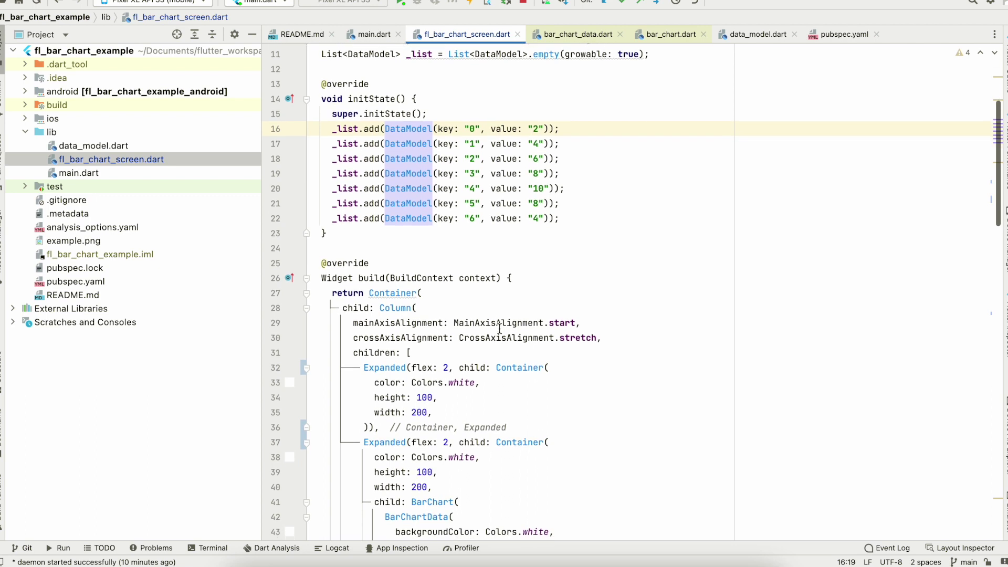
scroll(499, 330, down, 1)
scroll(499, 330, down, 3)
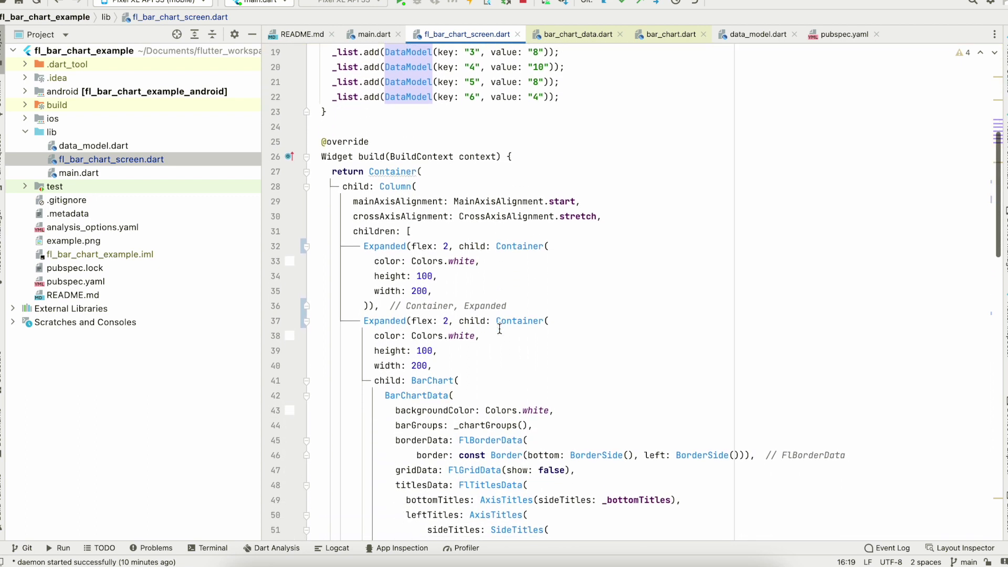
scroll(498, 329, down, 3)
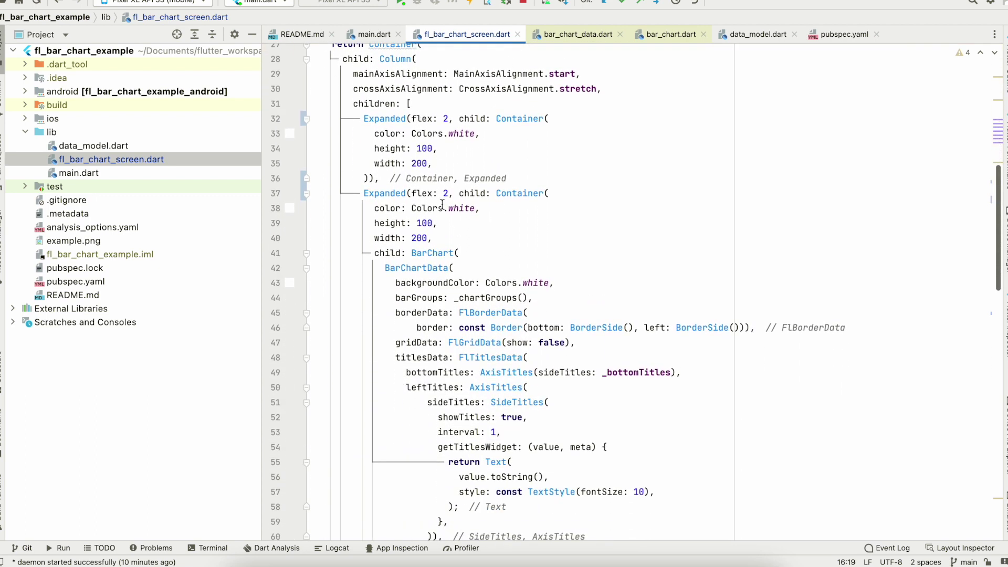
scroll(442, 207, down, 1)
scroll(427, 229, down, 2)
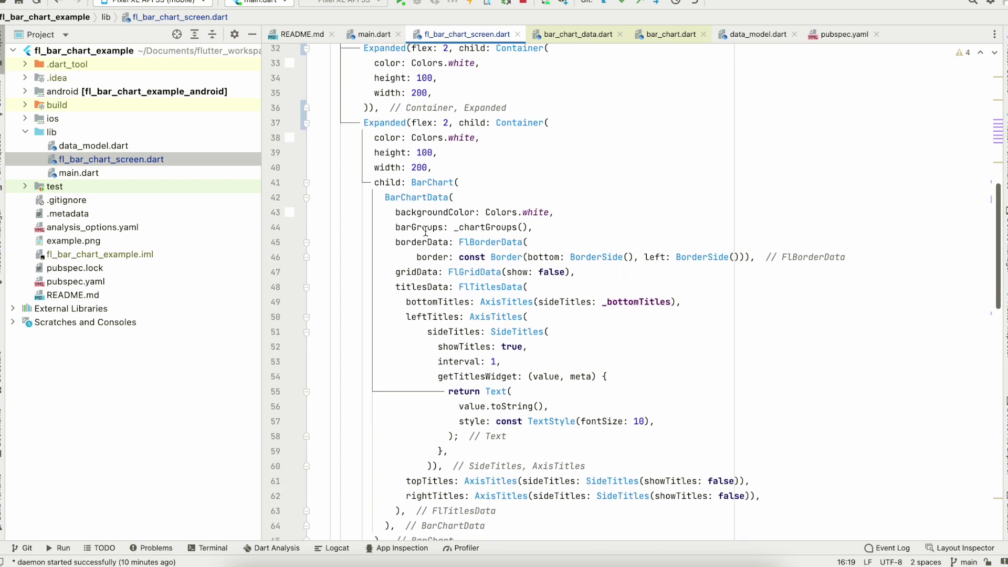
scroll(465, 174, down, 2)
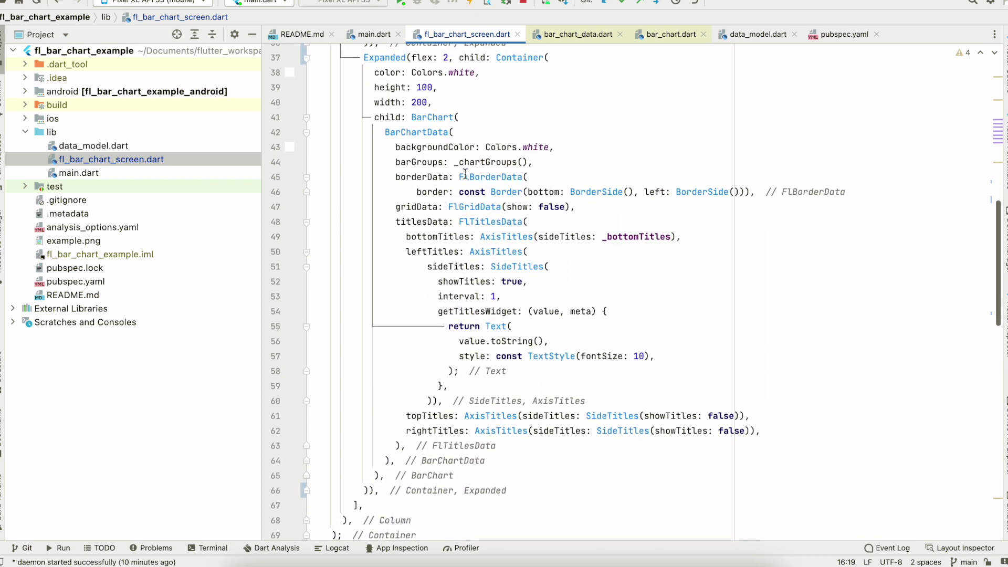
click(454, 132)
double_click(440, 117)
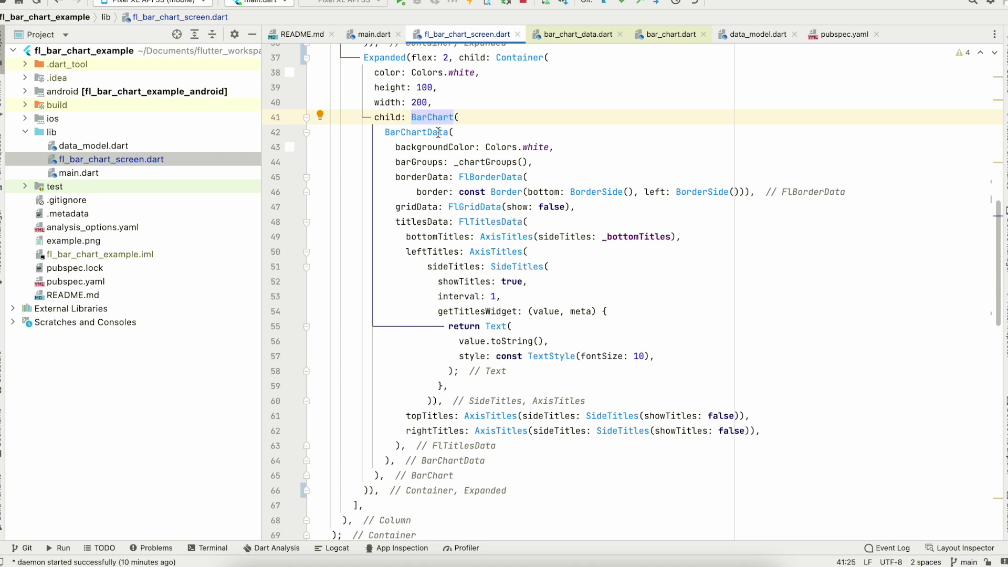
double_click(438, 132)
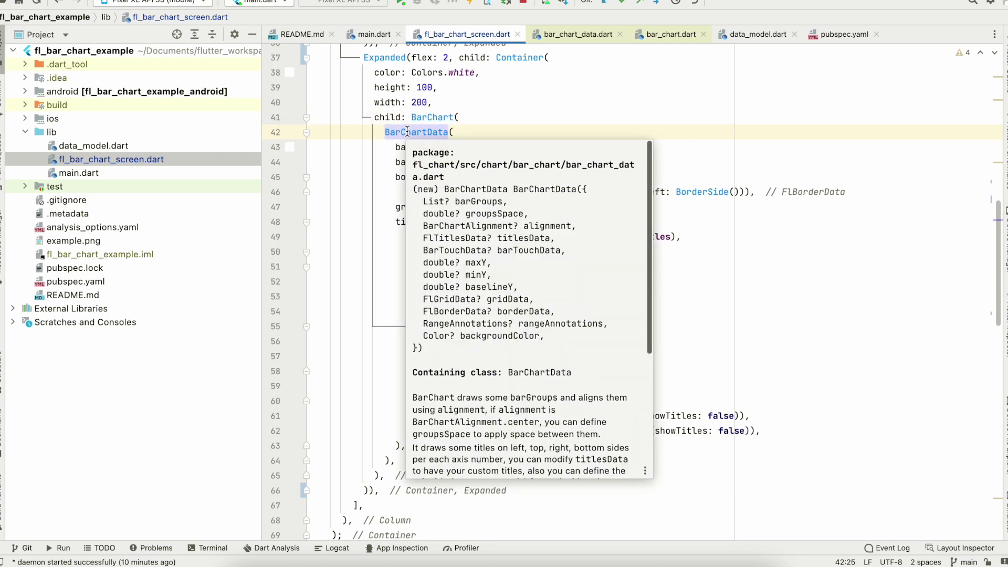
click(469, 134)
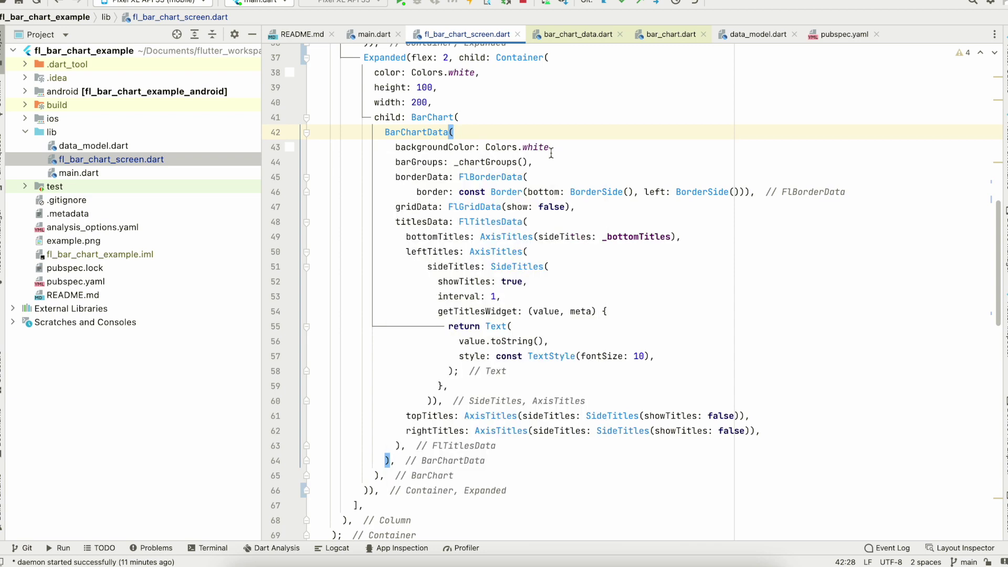
click(428, 146)
click(485, 162)
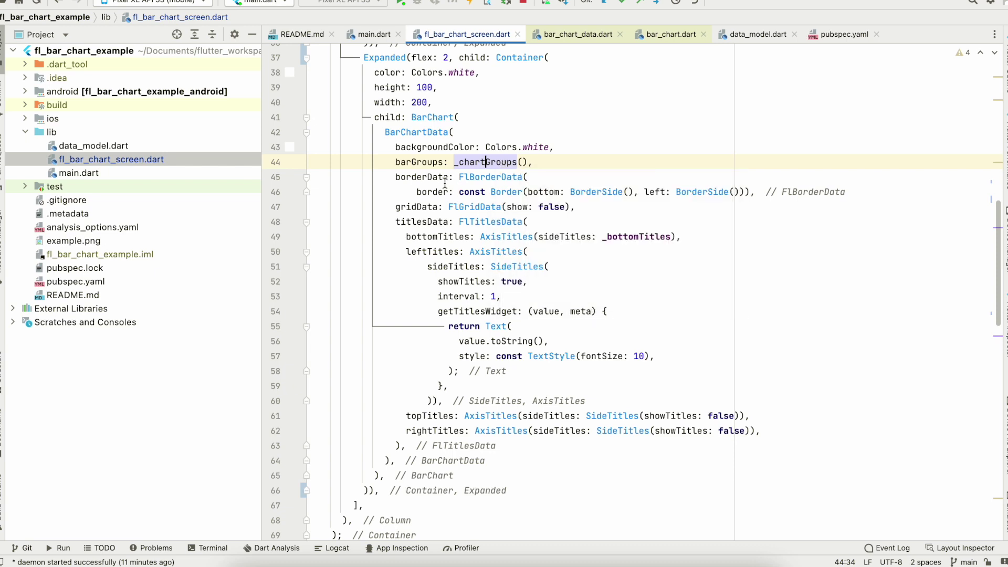
click(526, 179)
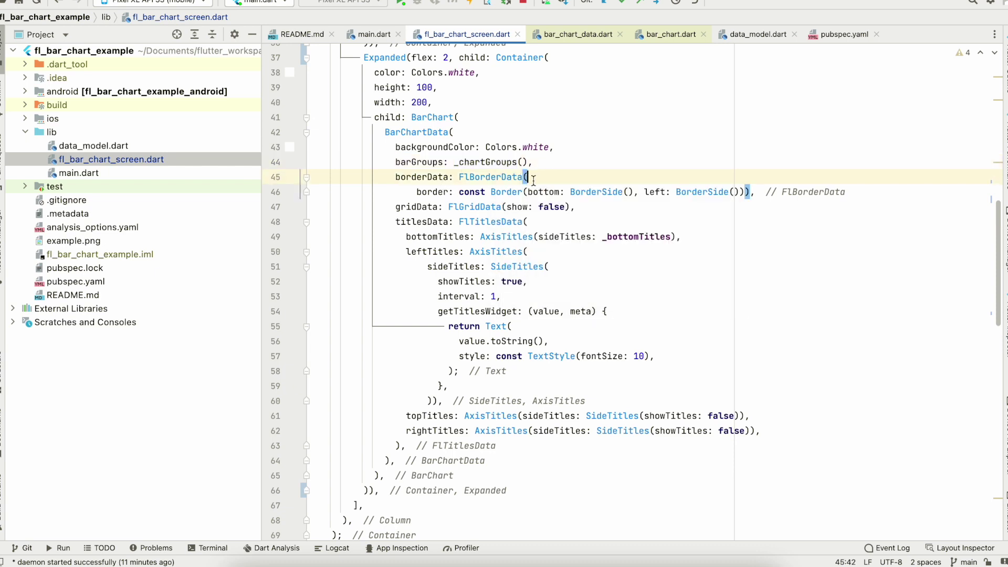
drag(460, 177, 754, 192)
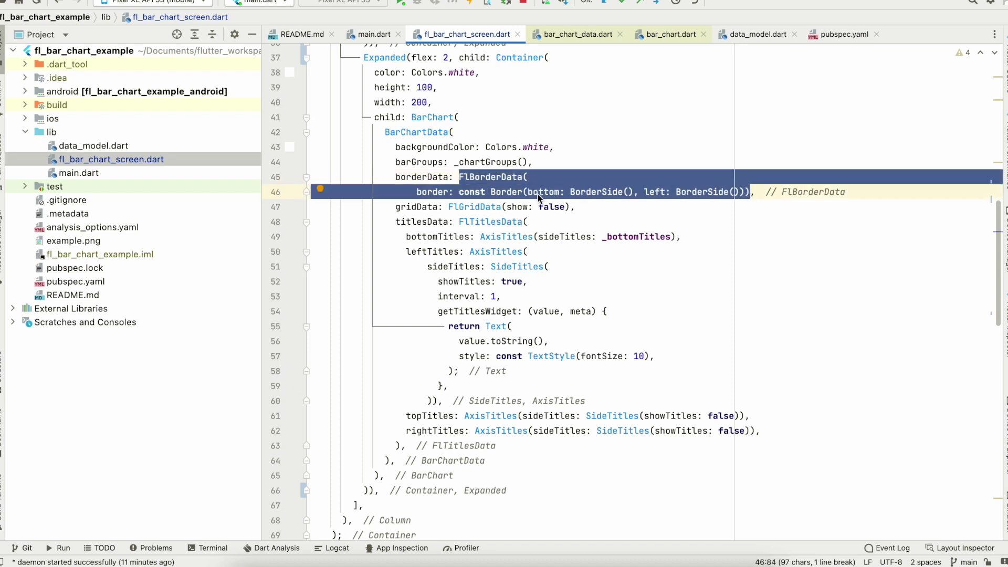
click(555, 221)
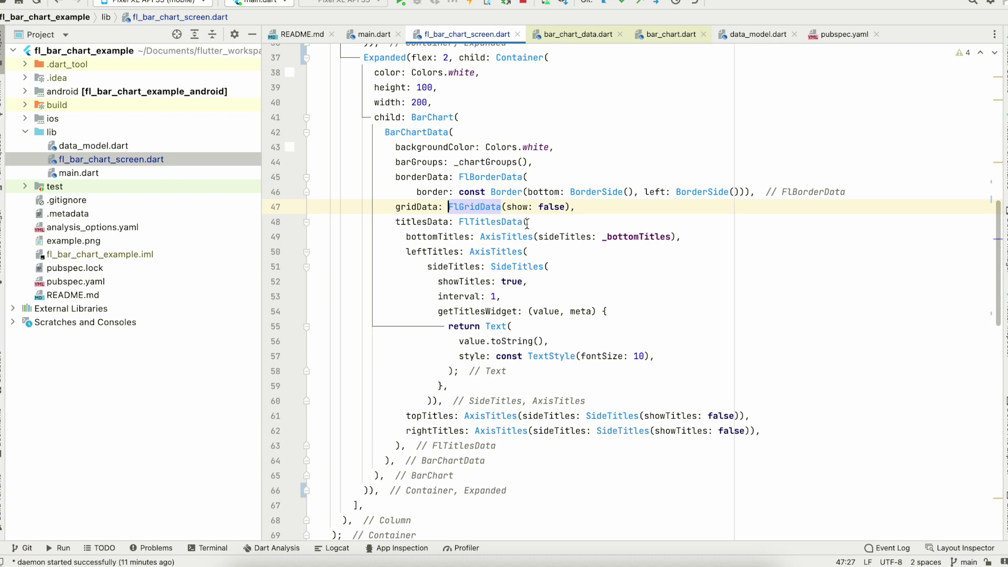
scroll(505, 273, down, 1)
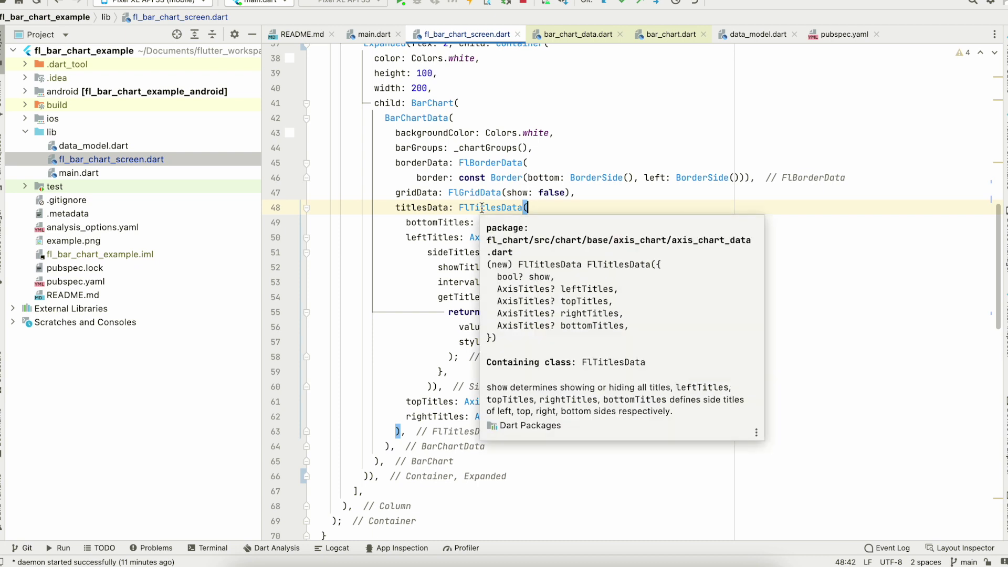
click(1005, 513)
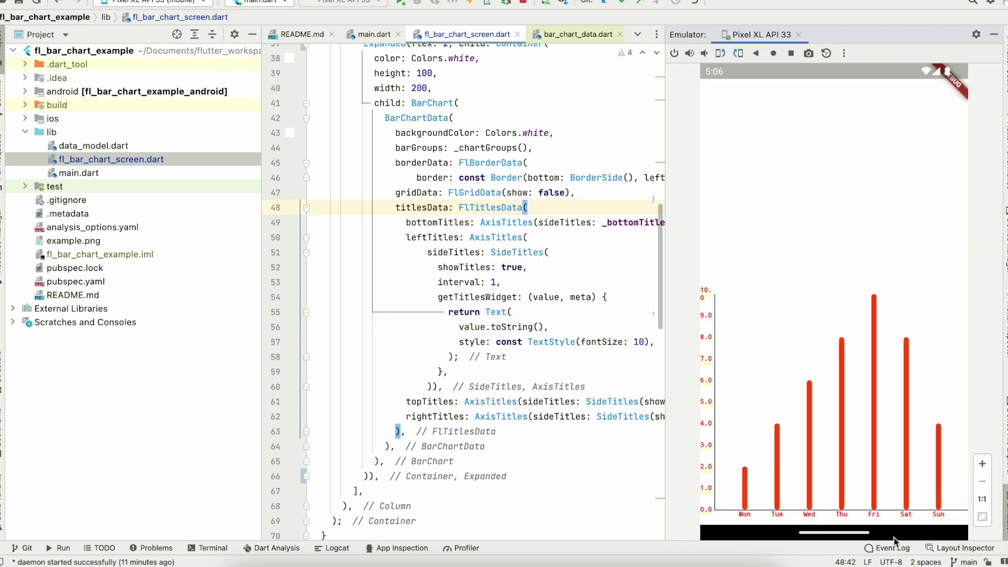
click(1005, 529)
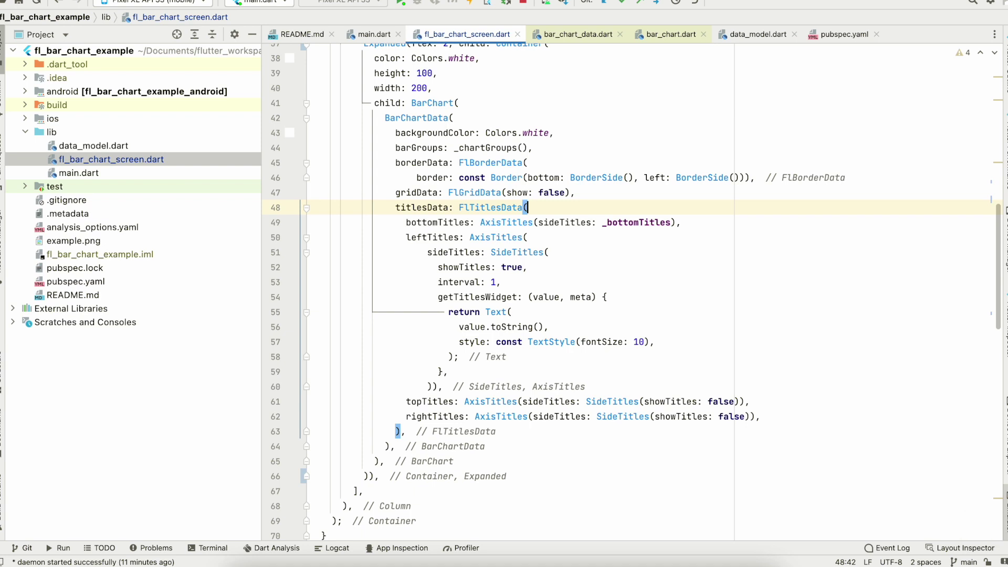
click(1004, 508)
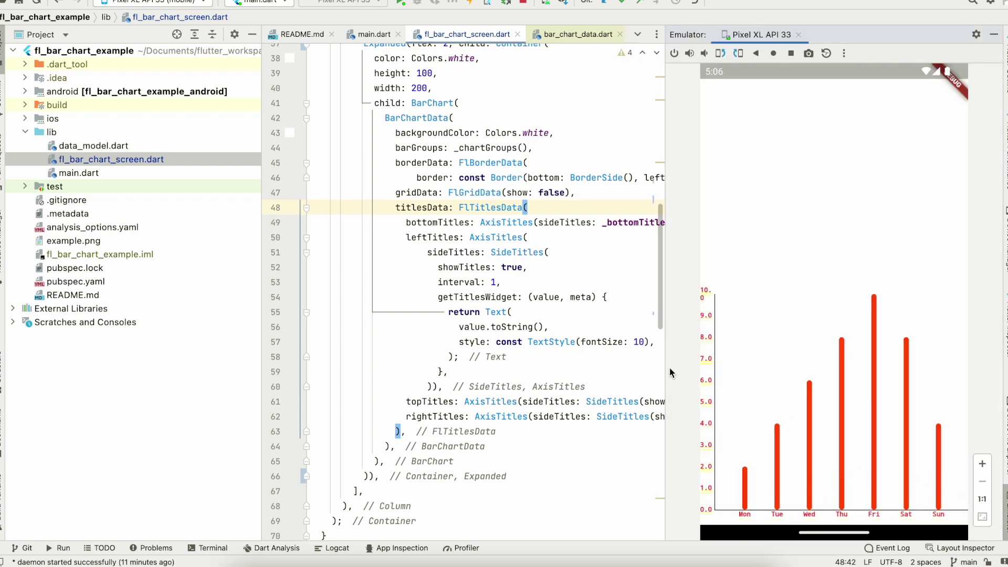
click(1004, 507)
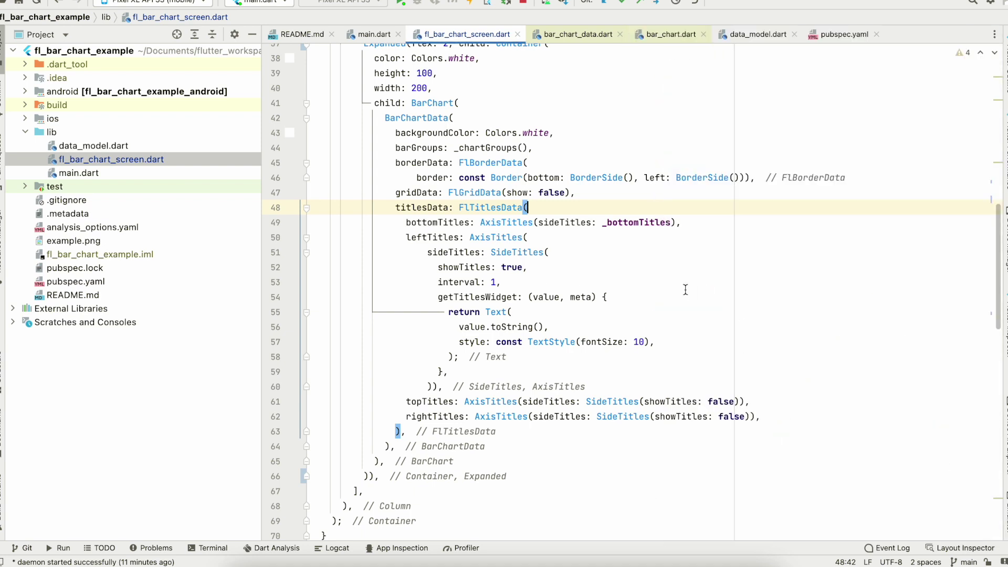
drag(705, 225, 449, 222)
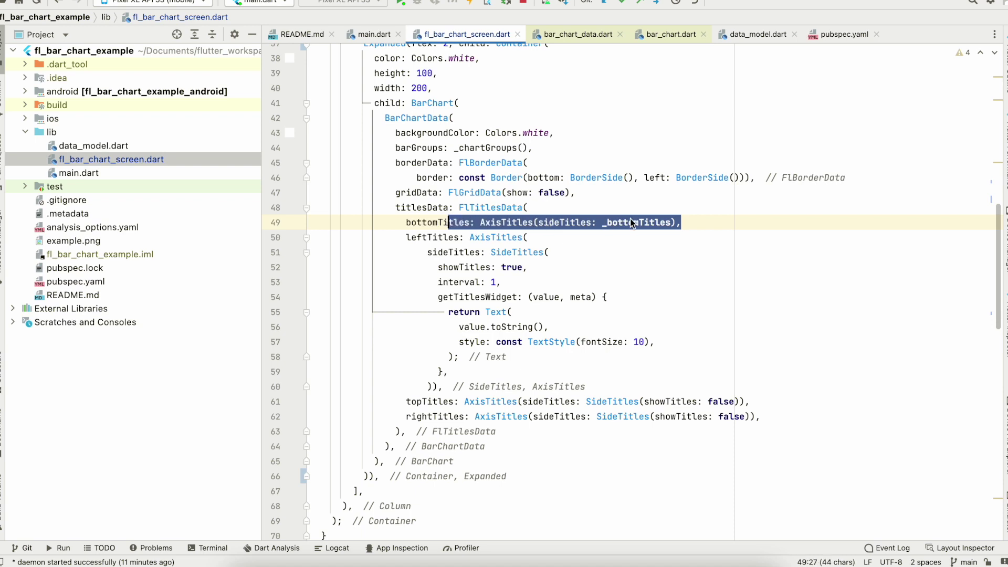
click(646, 223)
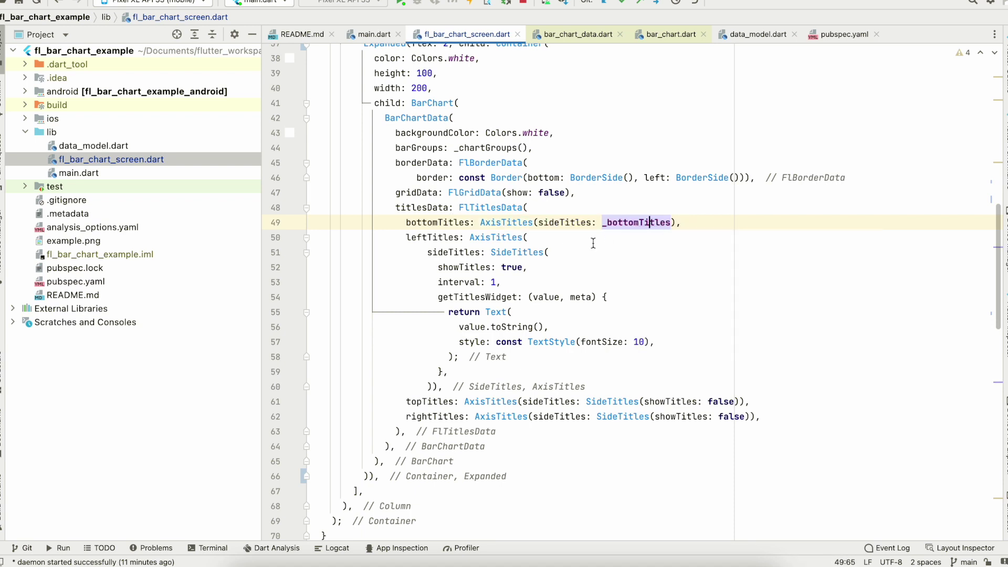
scroll(593, 242, down, 1)
scroll(505, 197, down, 1)
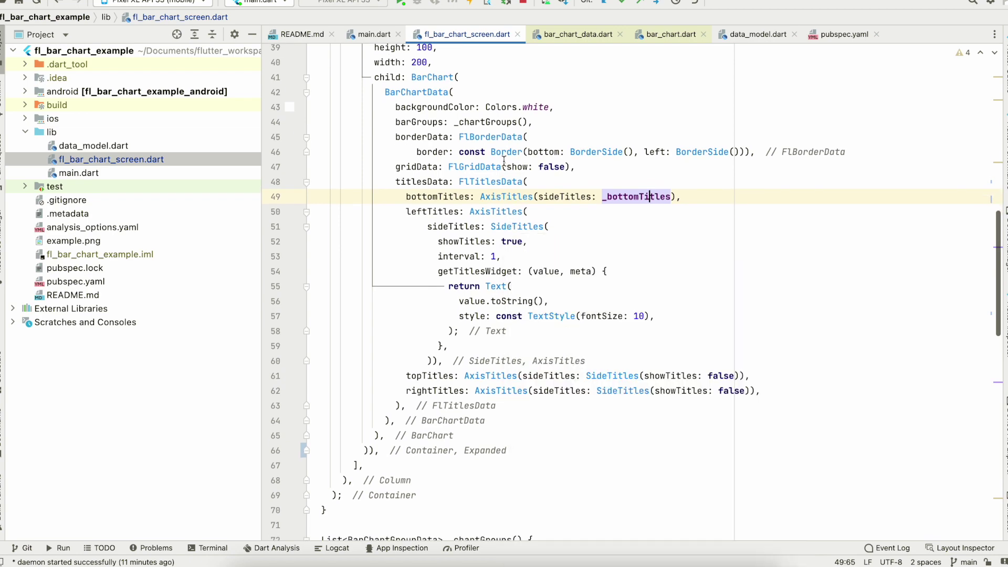
ctrl+click(494, 123)
scroll(338, 299, down, 1)
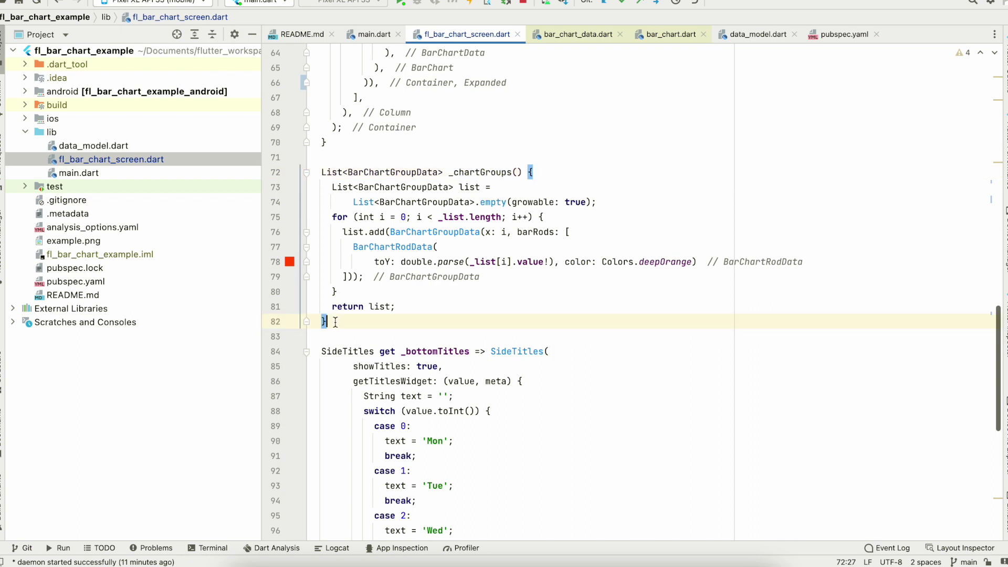
drag(335, 321, 320, 172)
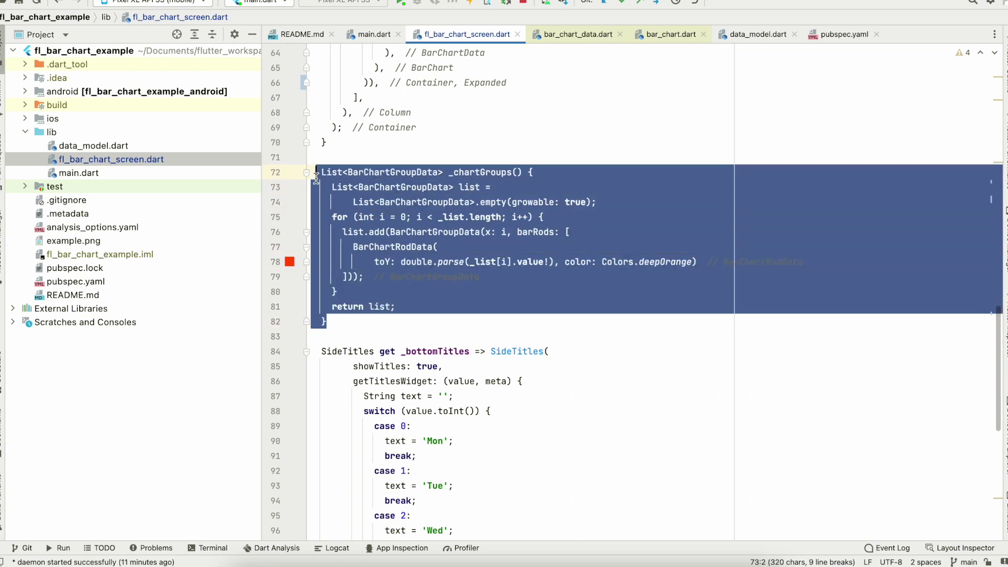
click(443, 235)
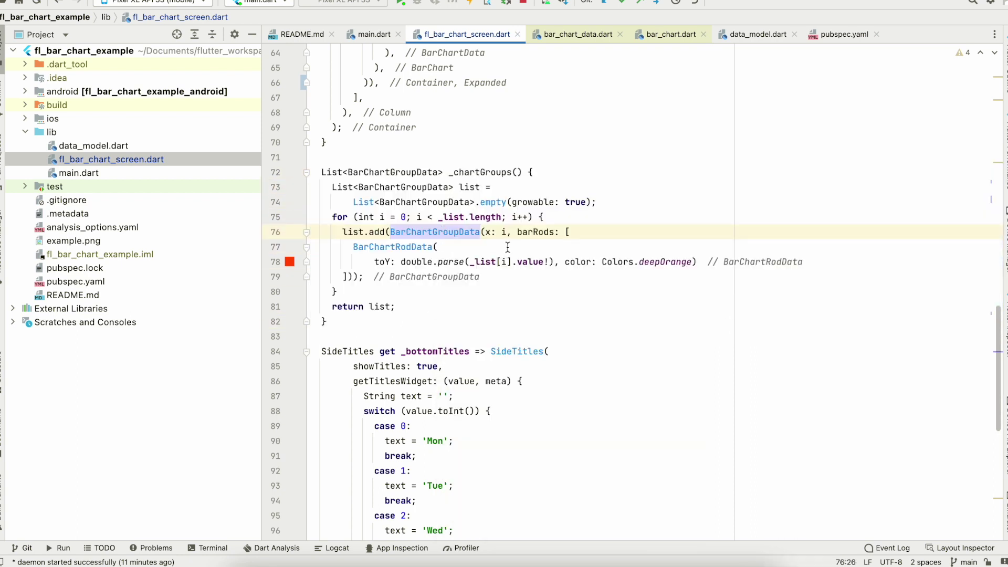
click(556, 218)
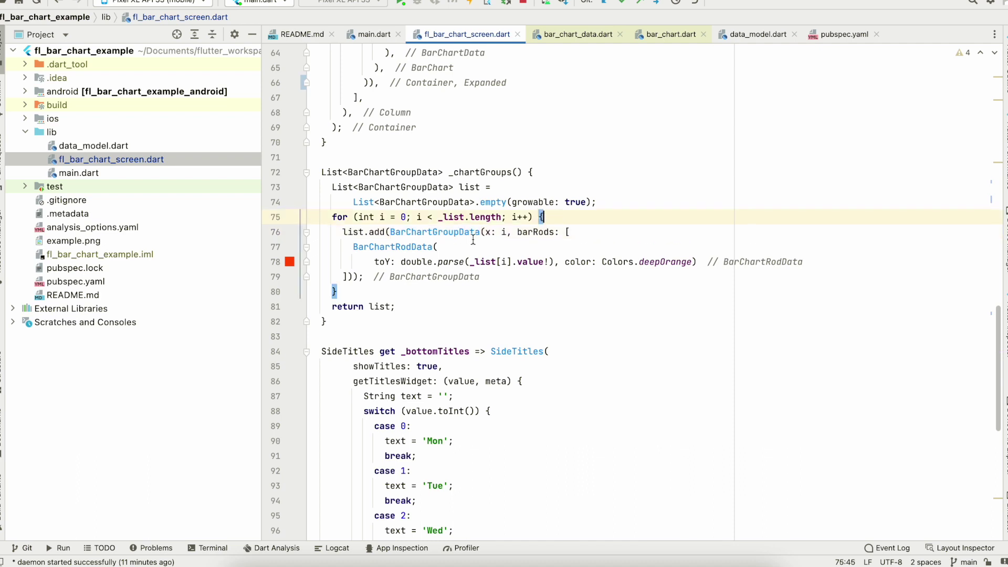
click(412, 247)
mouse_move(392, 247)
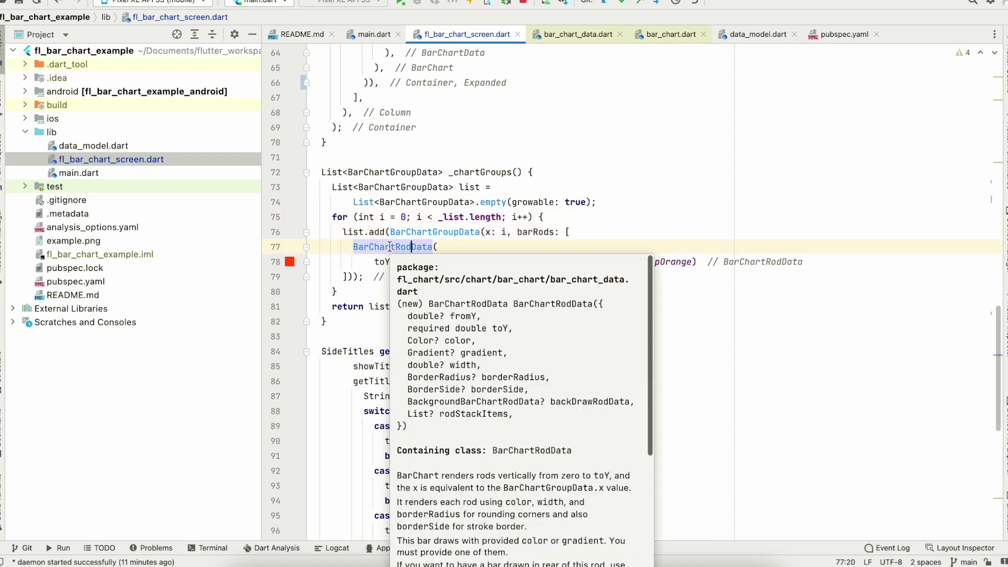
key(Right)
key(Right)
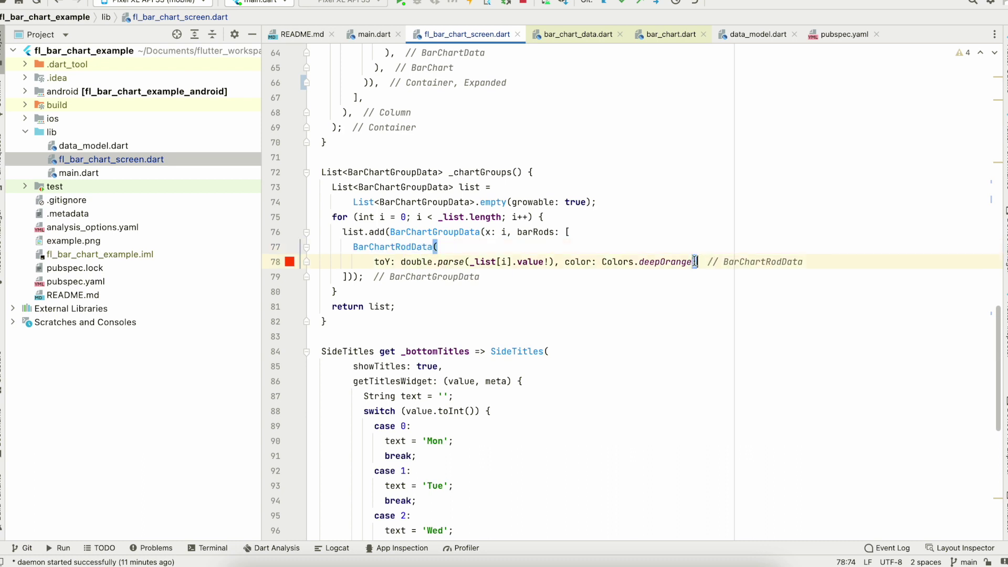
drag(697, 261, 350, 245)
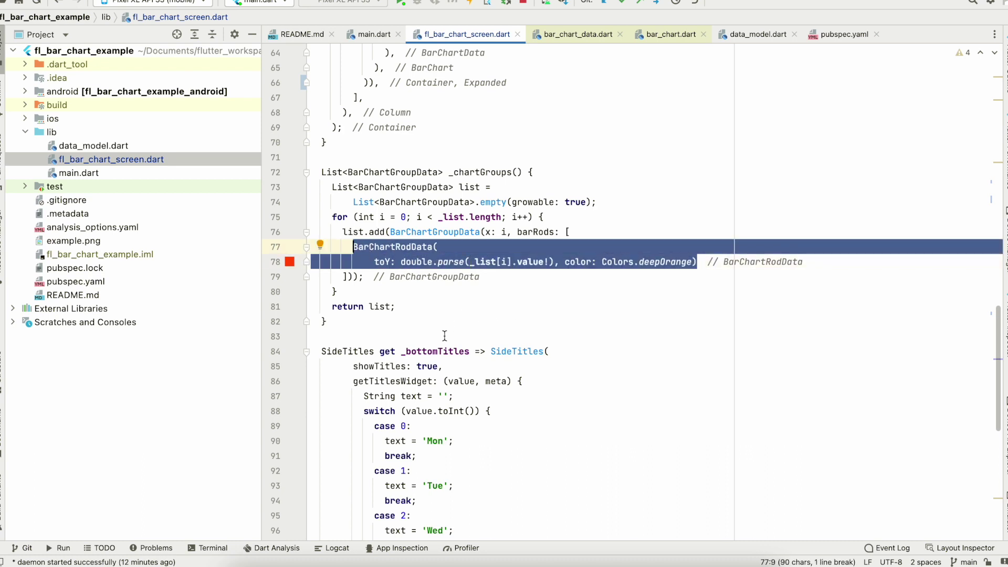
mouse_move(435, 232)
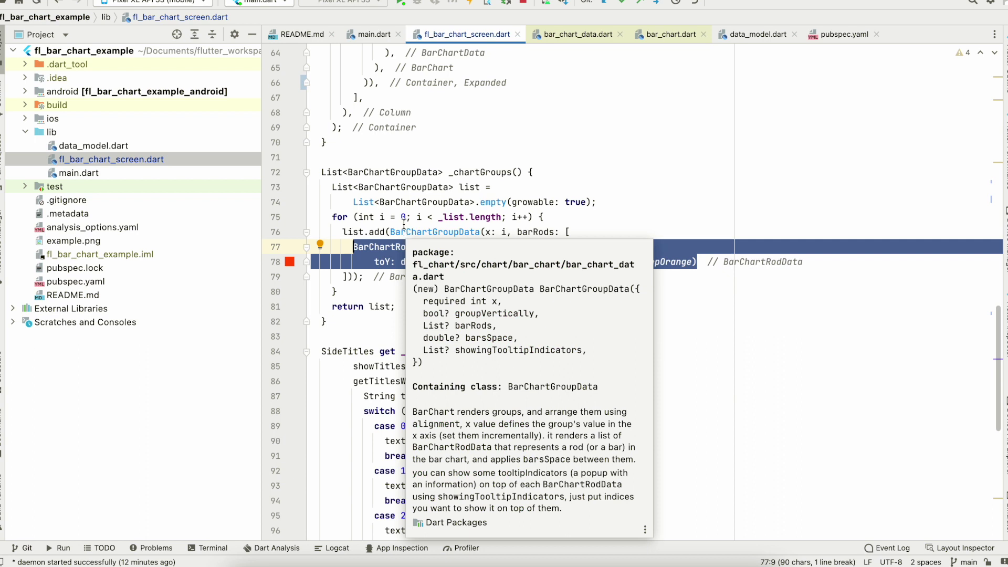
scroll(405, 226, down, 3)
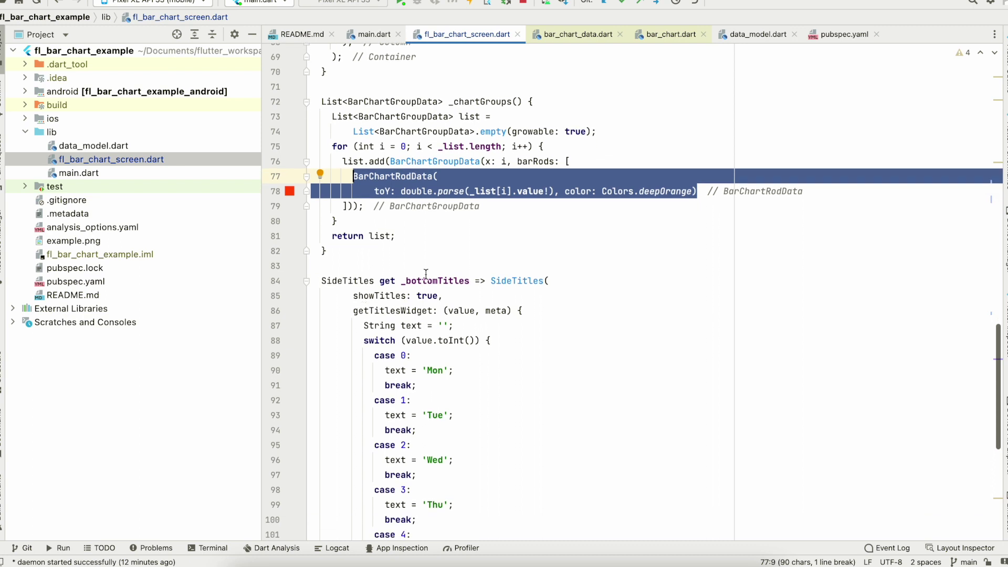
scroll(454, 194, down, 4)
Step: Review the 0–6 to Mon–Sun switch cases, fold _bottomTitles, and show the emulator's bar chart
click(449, 174)
scroll(449, 174, down, 2)
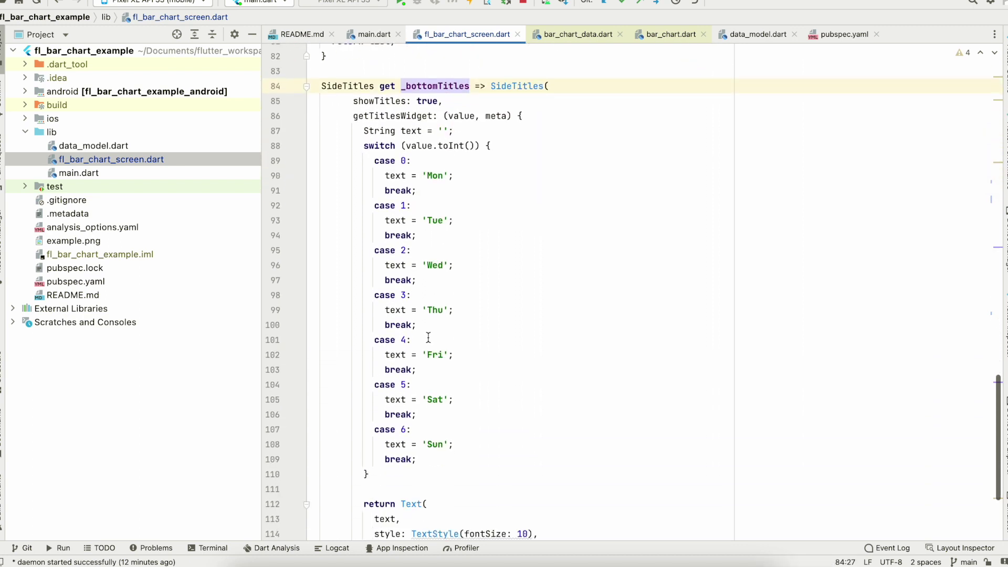
scroll(404, 409, down, 2)
scroll(404, 410, down, 1)
scroll(404, 409, down, 1)
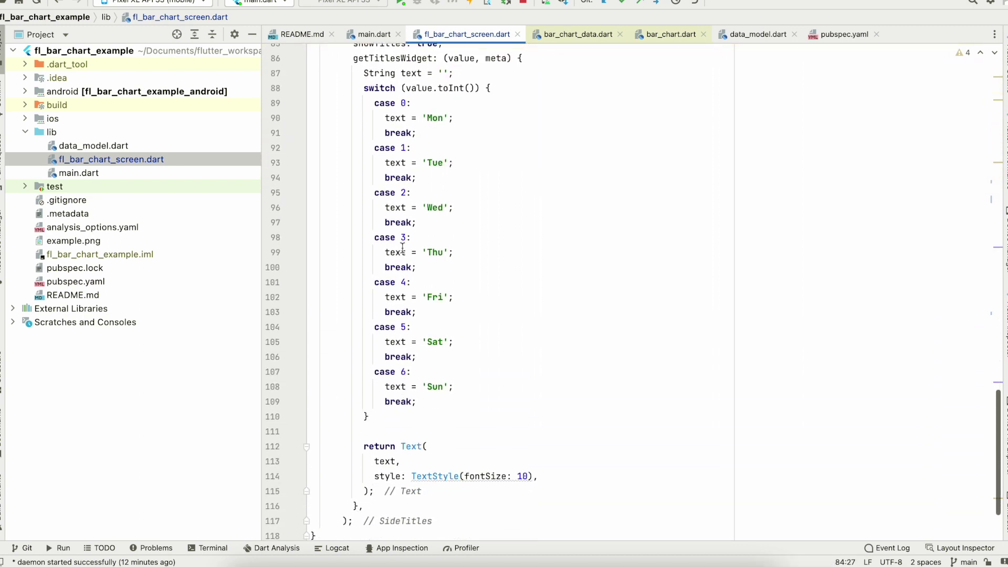
drag(375, 103, 451, 387)
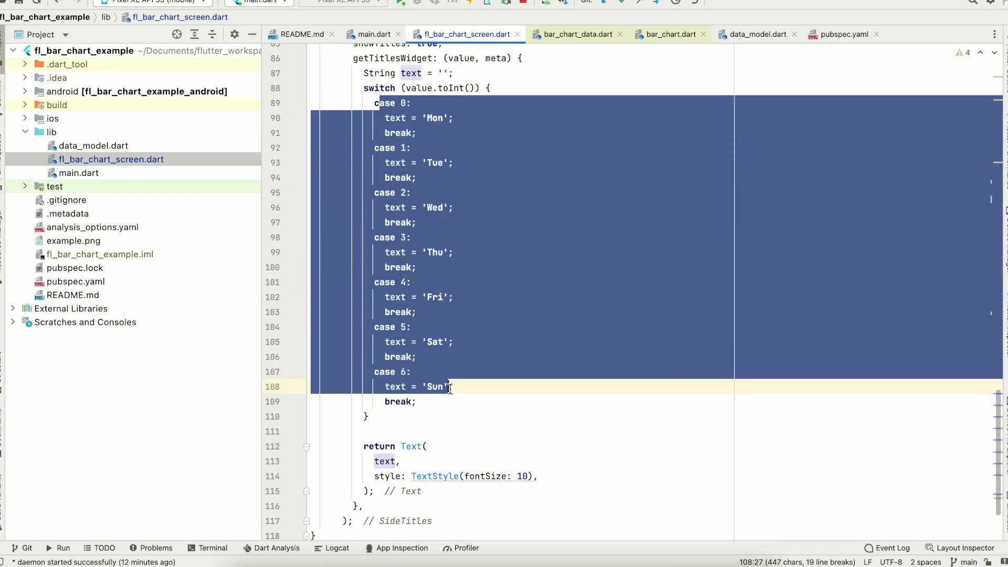
scroll(451, 388, up, 1)
scroll(450, 387, up, 2)
scroll(451, 389, up, 1)
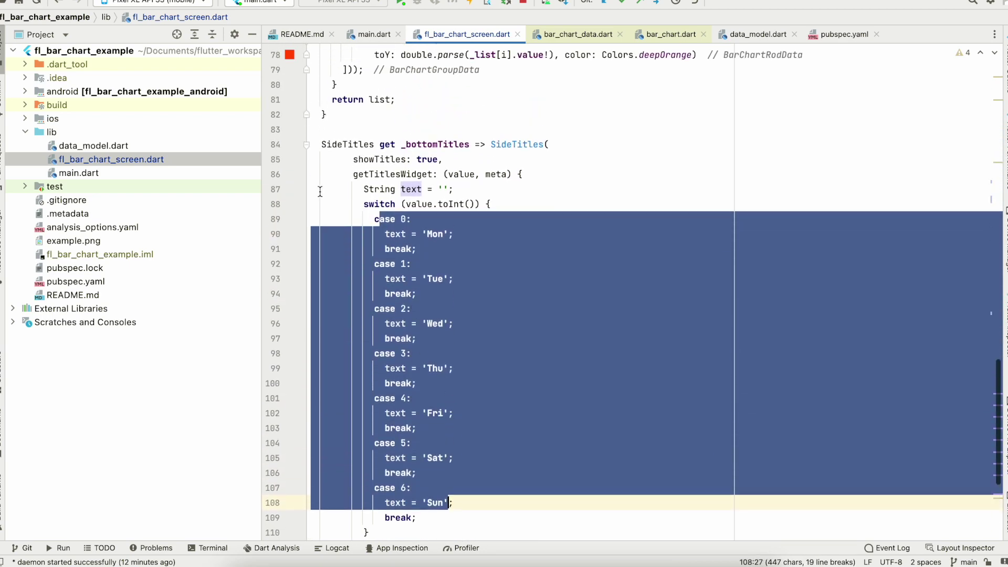
click(310, 148)
scroll(455, 237, up, 3)
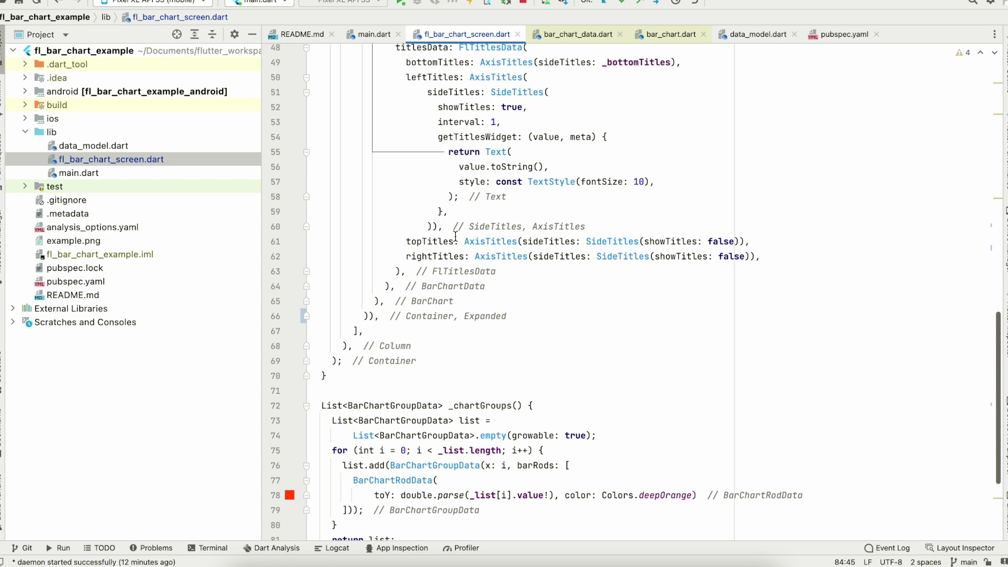
scroll(455, 237, up, 3)
scroll(455, 236, up, 2)
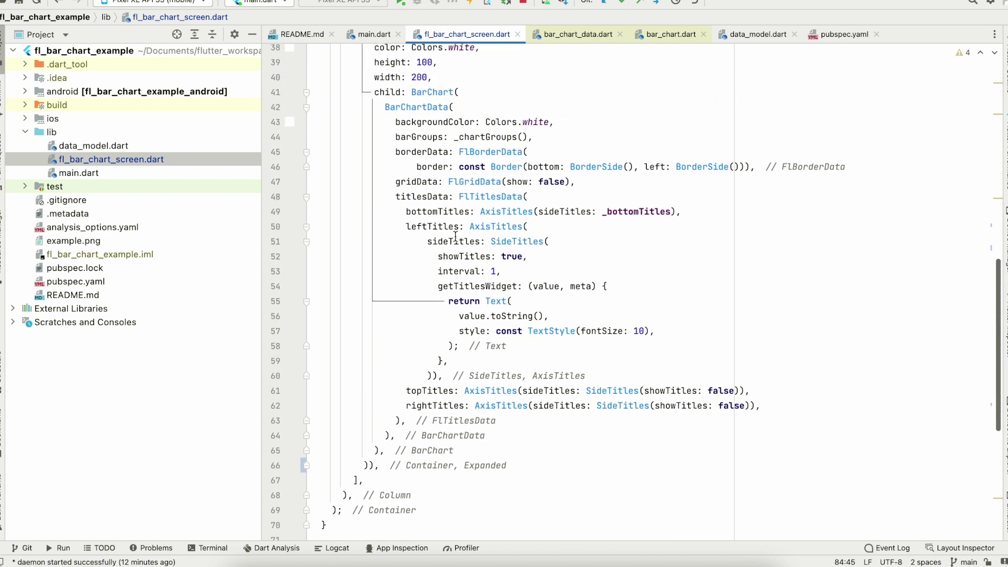
click(1006, 513)
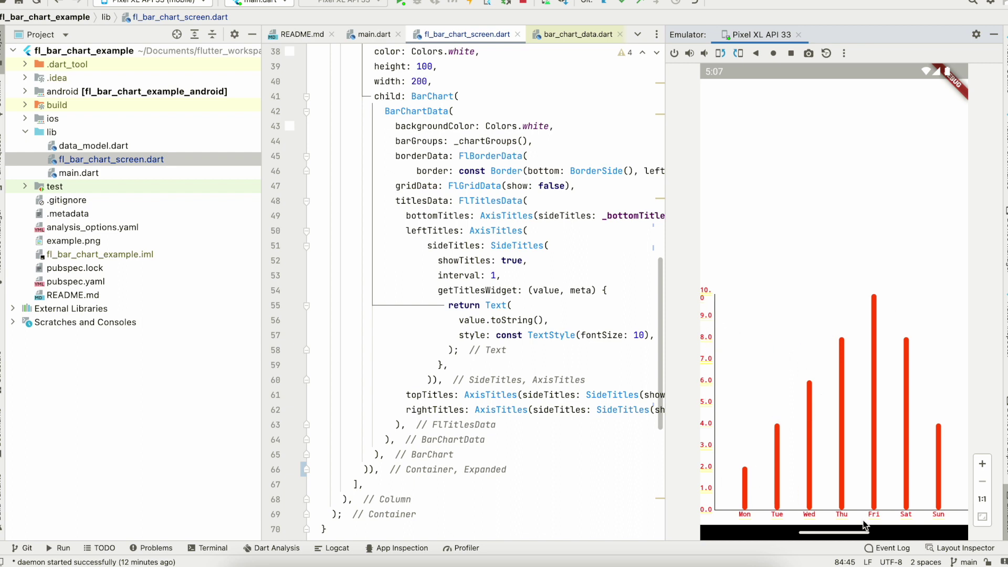
Step: Hide the emulator panel and select the fl_bar_chart_example project root
click(994, 34)
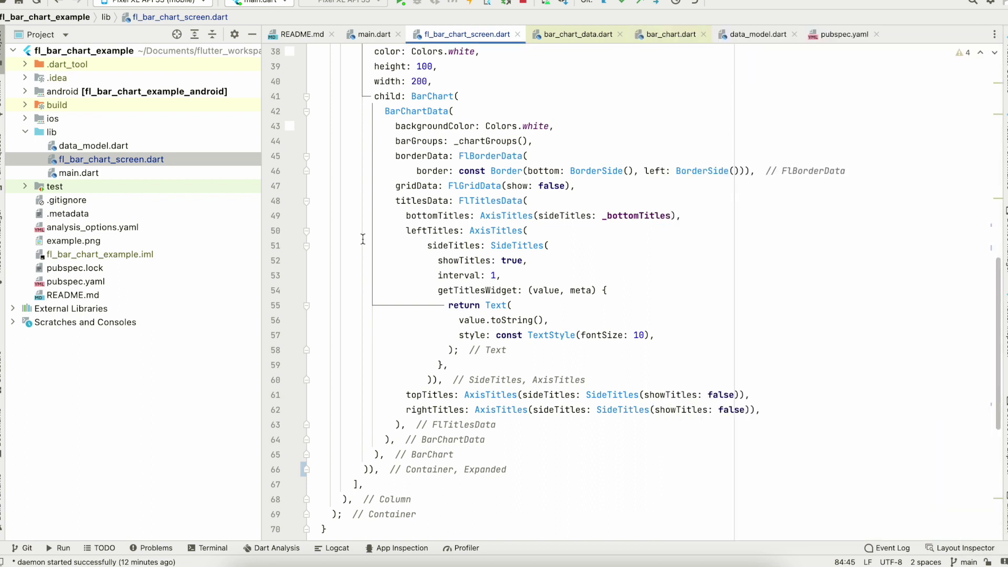
click(99, 53)
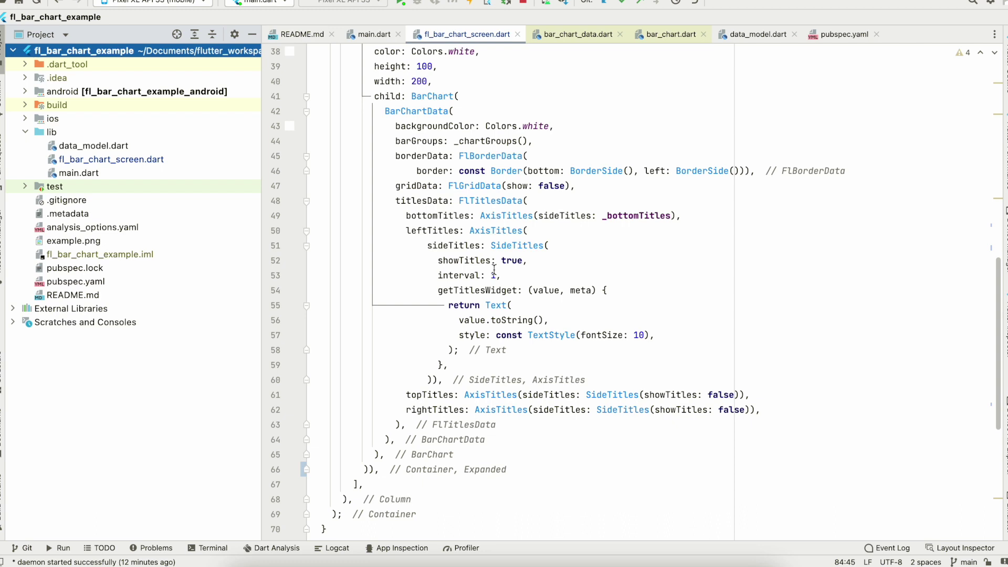
mouse_move(495, 269)
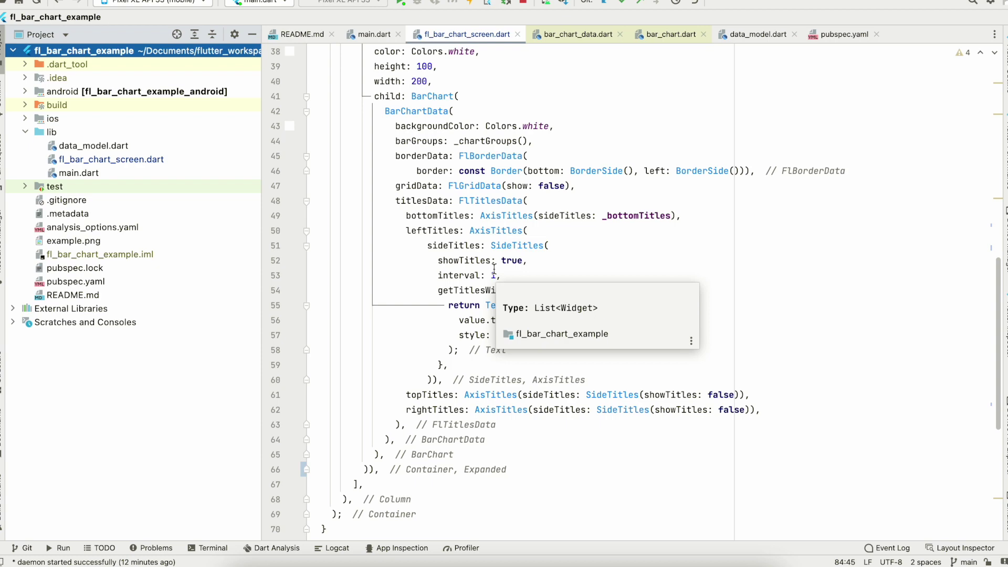
scroll(505, 281, up, 5)
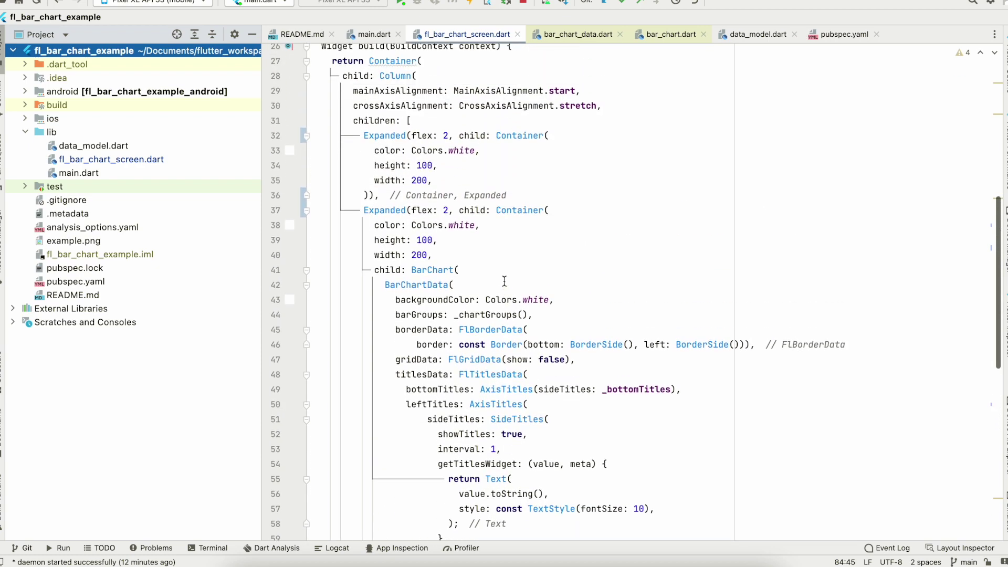
scroll(504, 281, down, 10)
scroll(505, 281, down, 3)
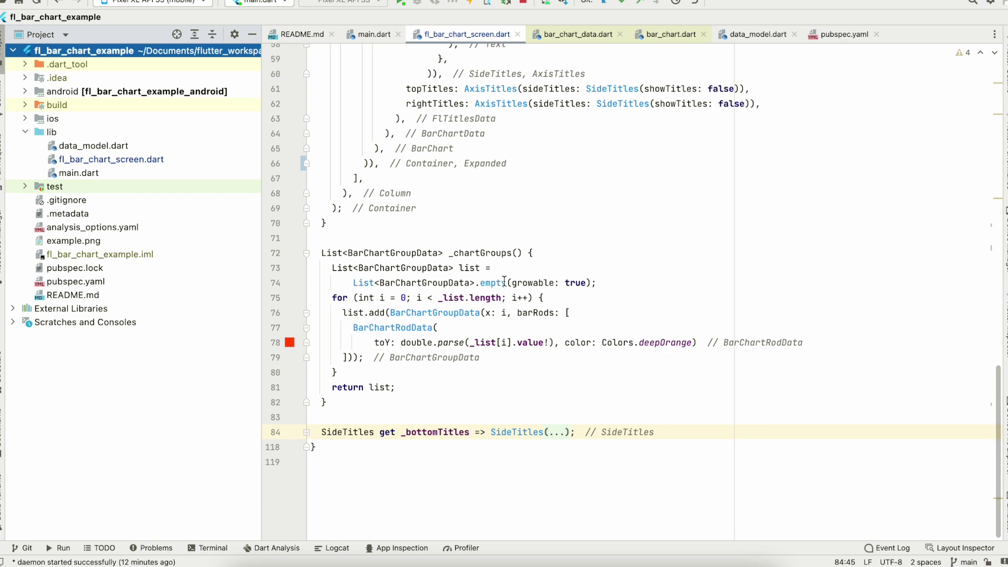
scroll(504, 281, up, 1)
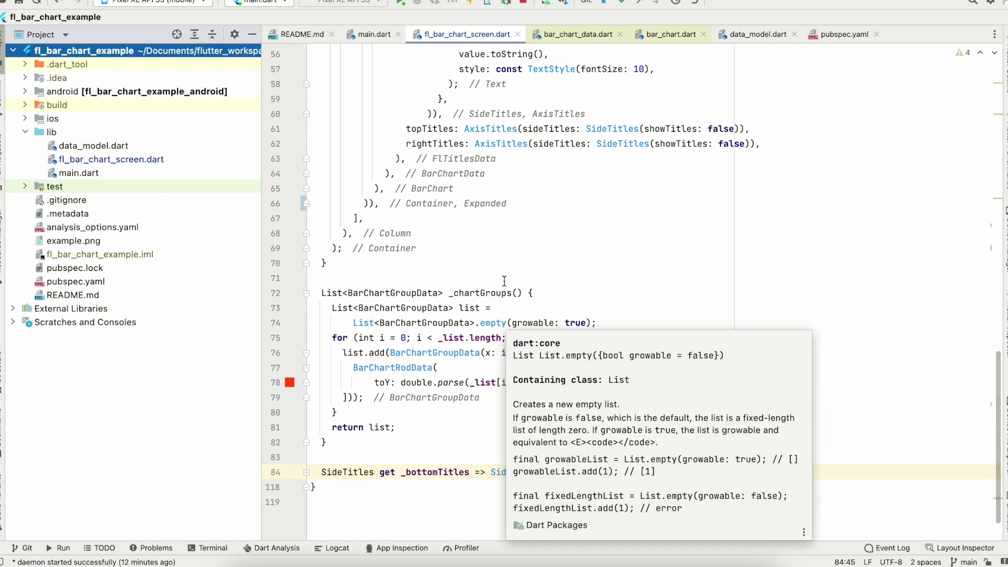
scroll(505, 281, up, 8)
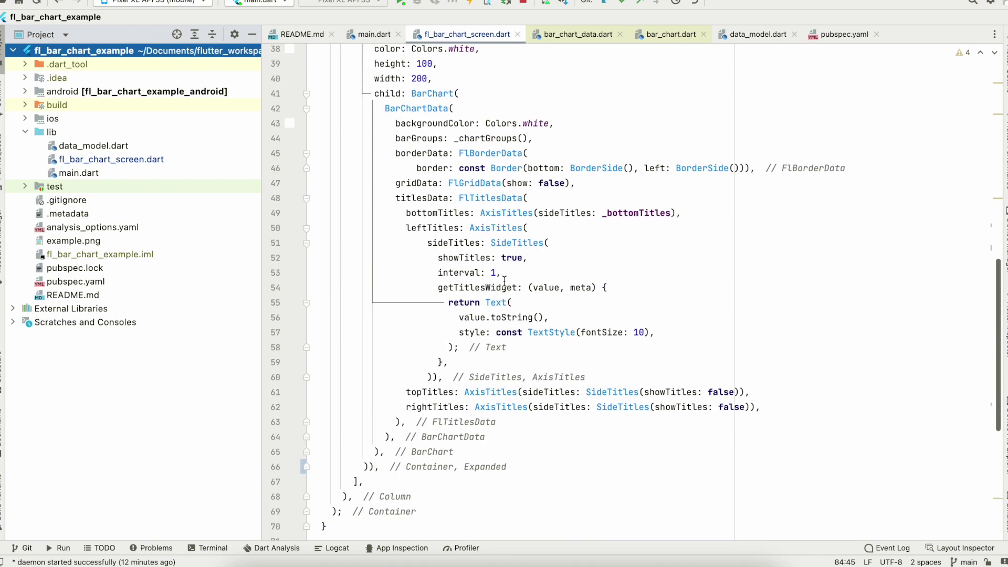
scroll(504, 282, up, 6)
scroll(504, 281, up, 1)
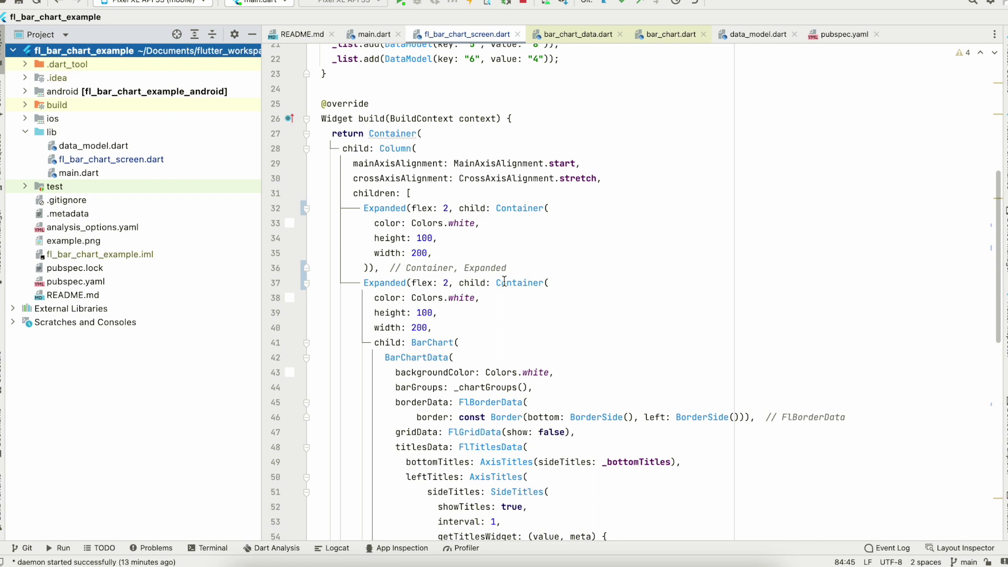
scroll(505, 281, up, 2)
scroll(505, 281, up, 3)
scroll(505, 282, up, 1)
scroll(504, 281, down, 1)
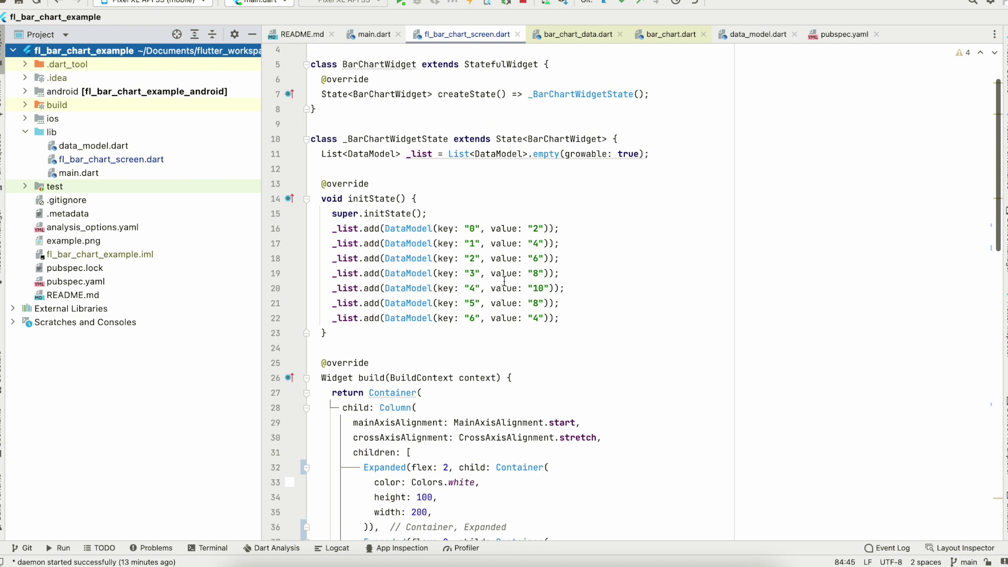
scroll(504, 281, down, 2)
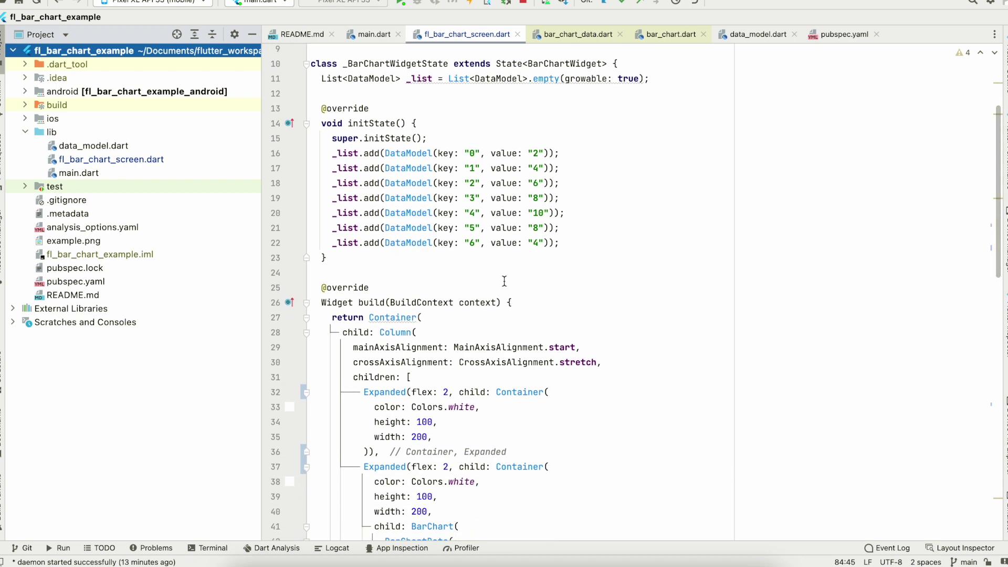